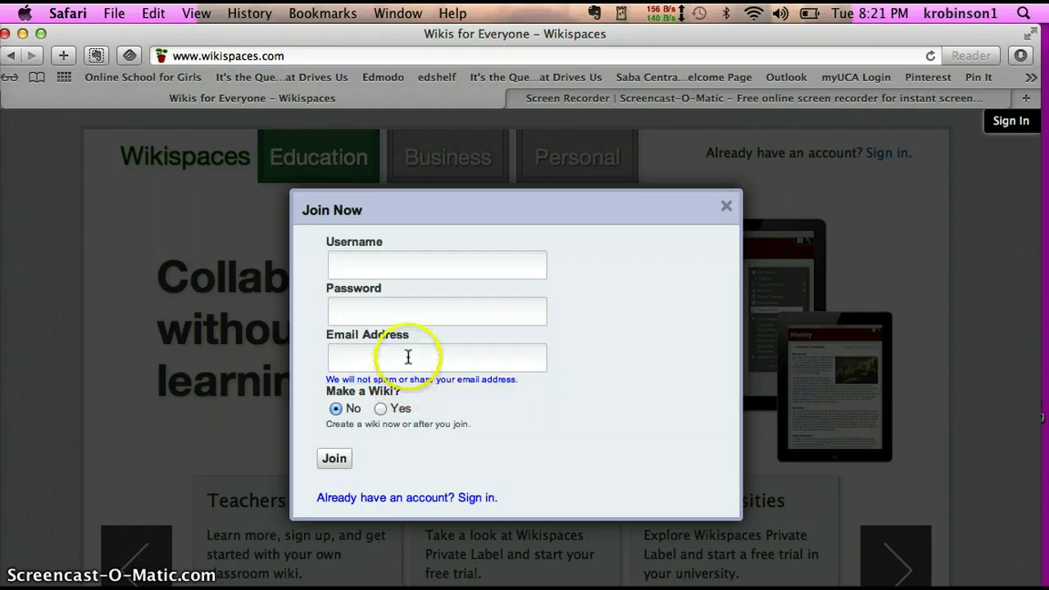
Step: Fill the Join Now form (Make a Wiki yes, K-12 industry, certified, Basic wiki), then close it unjoined
{"action": "left_click", "coordinate": [379, 409]}
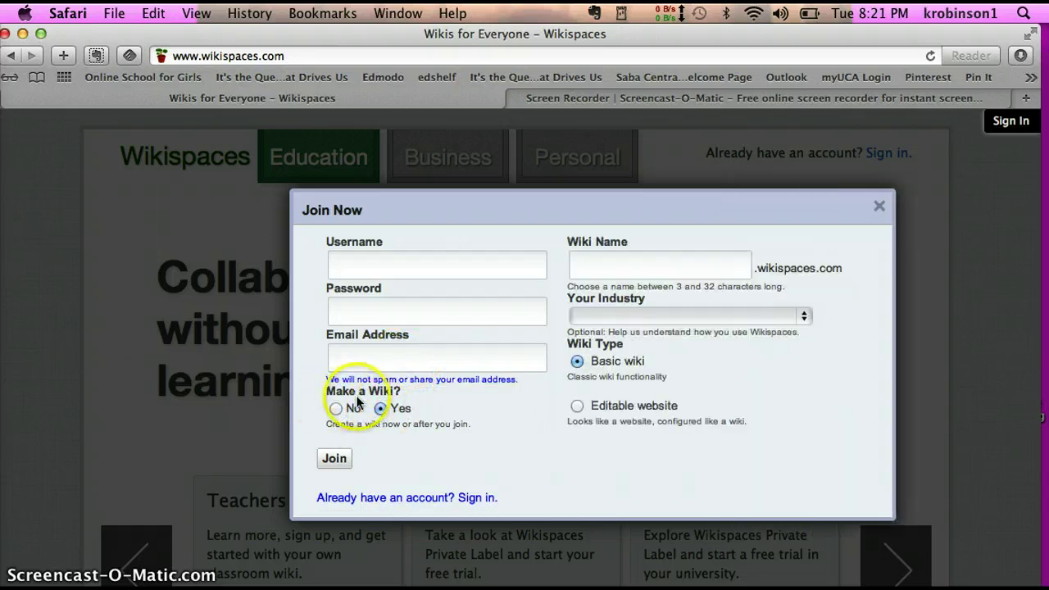
{"action": "left_click", "coordinate": [600, 263]}
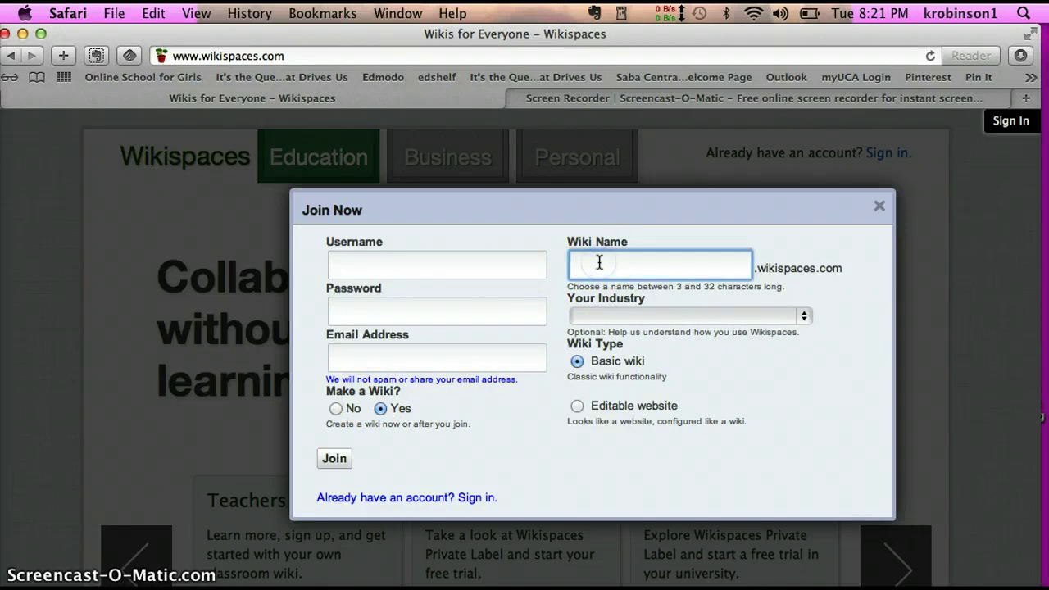
{"action": "left_click", "coordinate": [601, 318]}
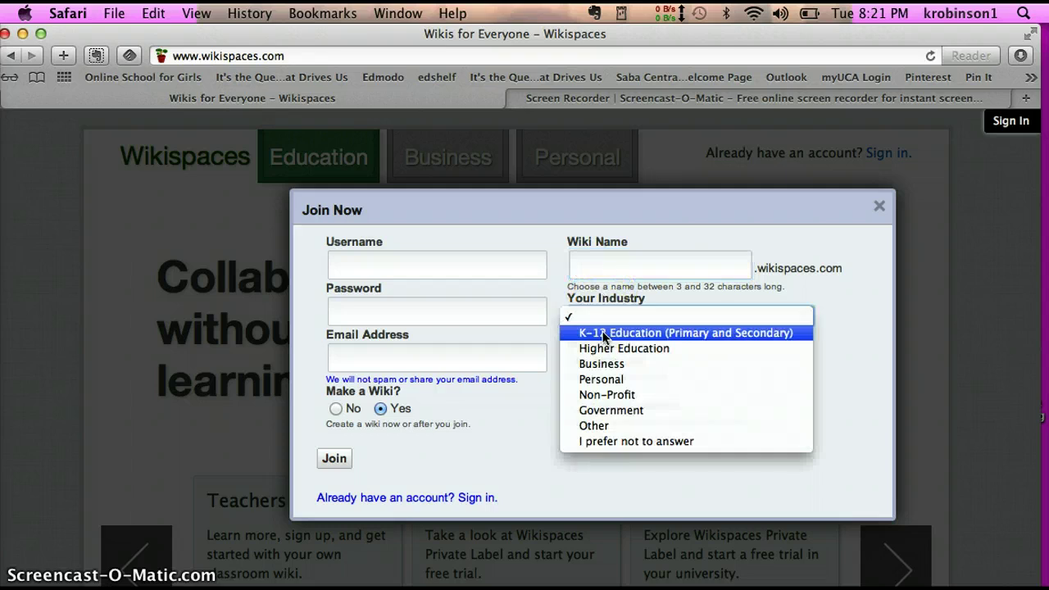
{"action": "left_click", "coordinate": [605, 333]}
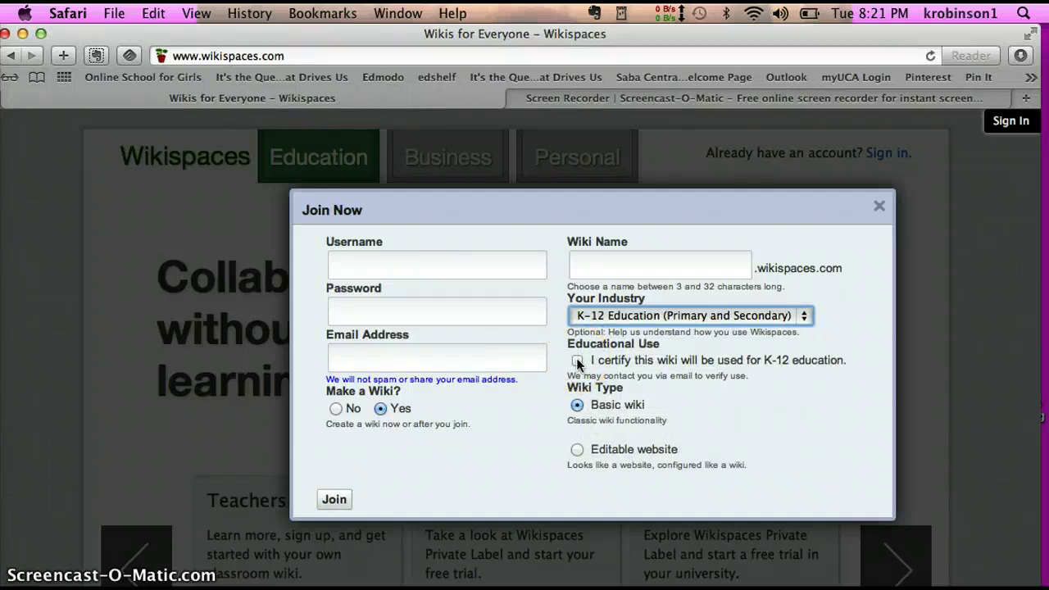
{"action": "left_click", "coordinate": [577, 360]}
{"action": "left_click", "coordinate": [577, 404]}
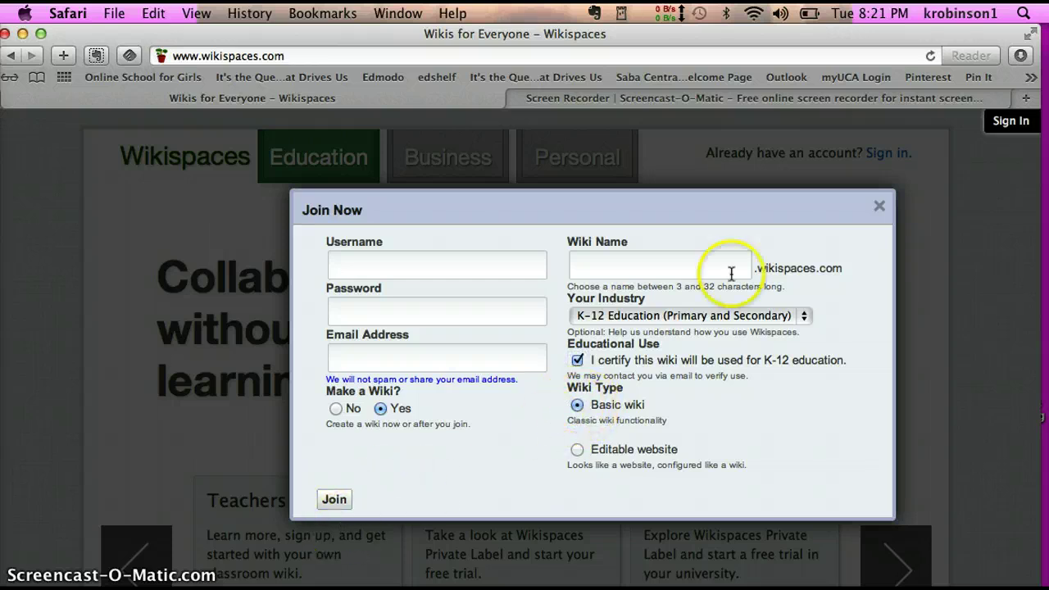
{"action": "left_click", "coordinate": [878, 208]}
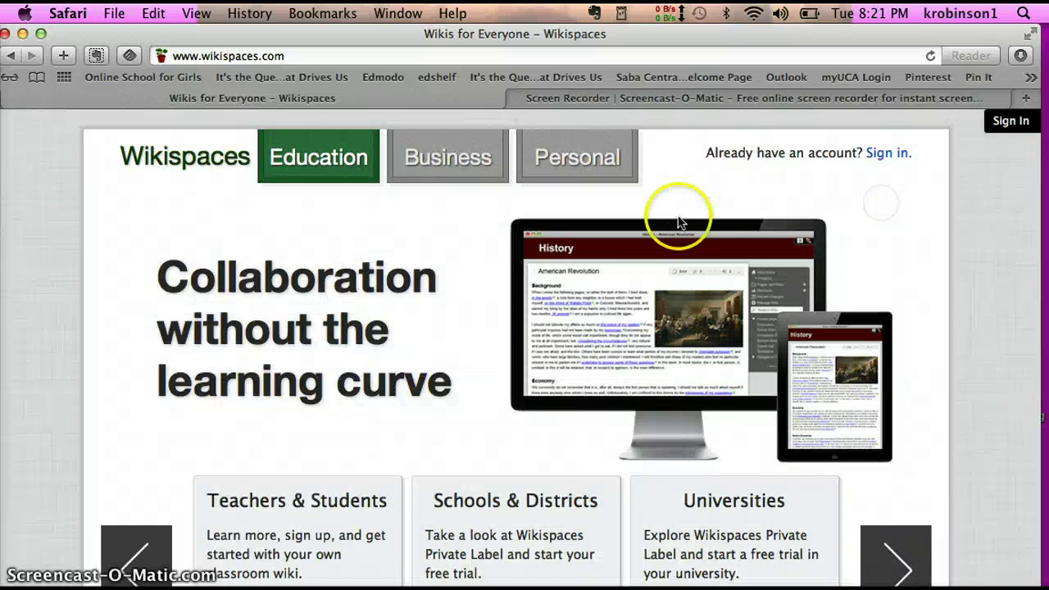
Step: Sign in with the existing account's username and password
{"action": "left_click", "coordinate": [878, 155]}
{"action": "type", "text": "ksr"}
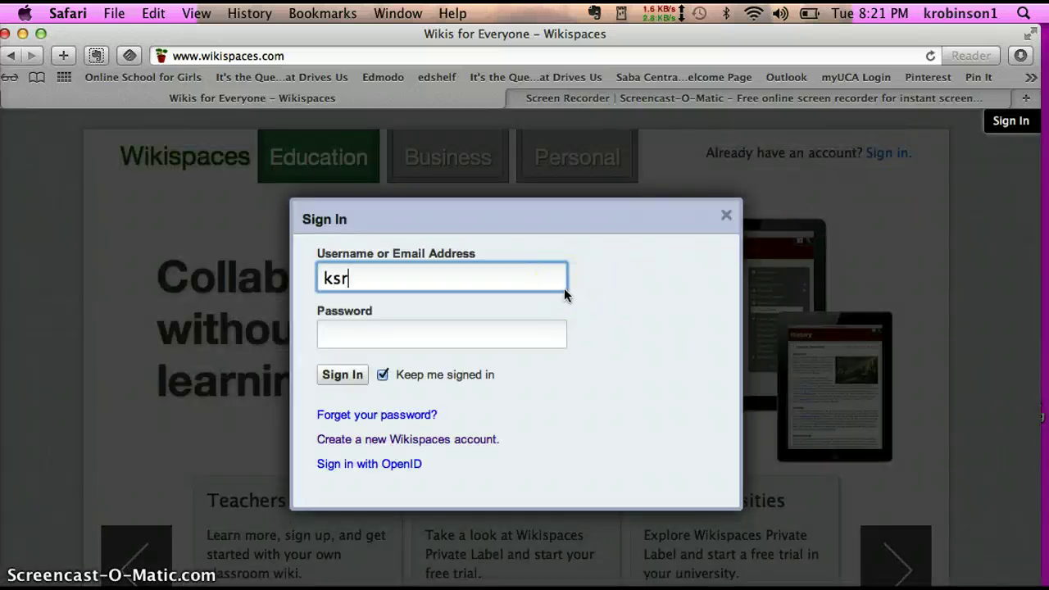
{"action": "type", "text": "obinson"}
{"action": "key", "text": "Tab"}
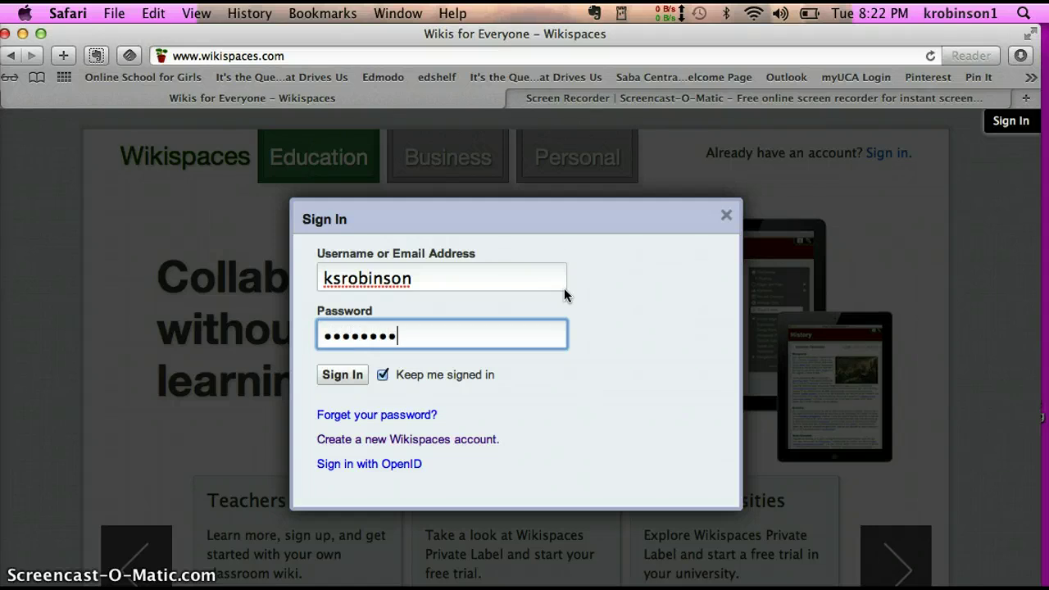
{"action": "key", "text": "Return"}
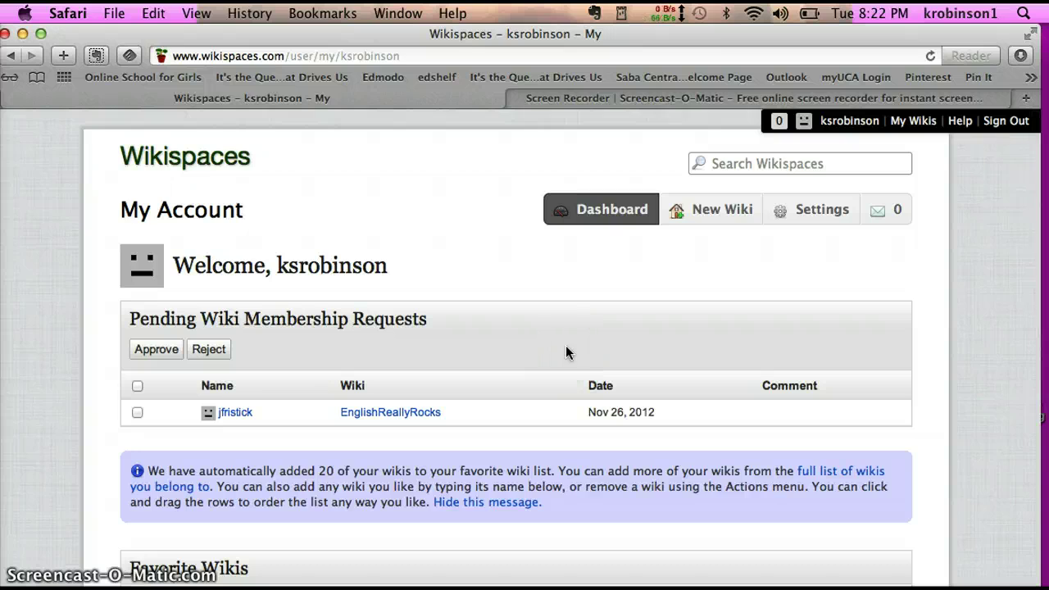
Step: Start a new wiki, certify it for K-12 education and try creating it under the first name
{"action": "left_click", "coordinate": [725, 212]}
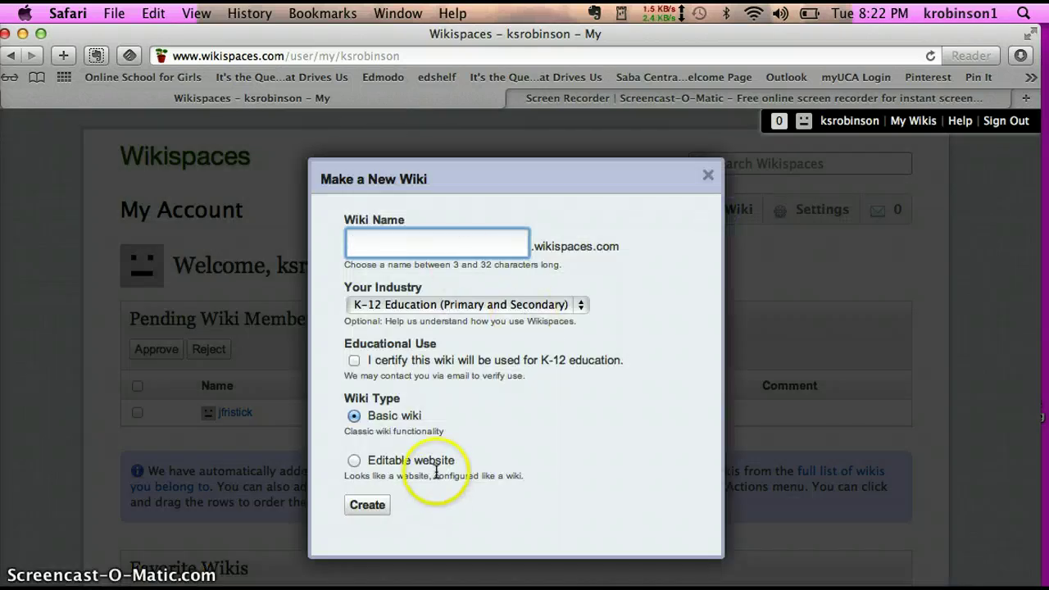
{"action": "type", "text": "S"}
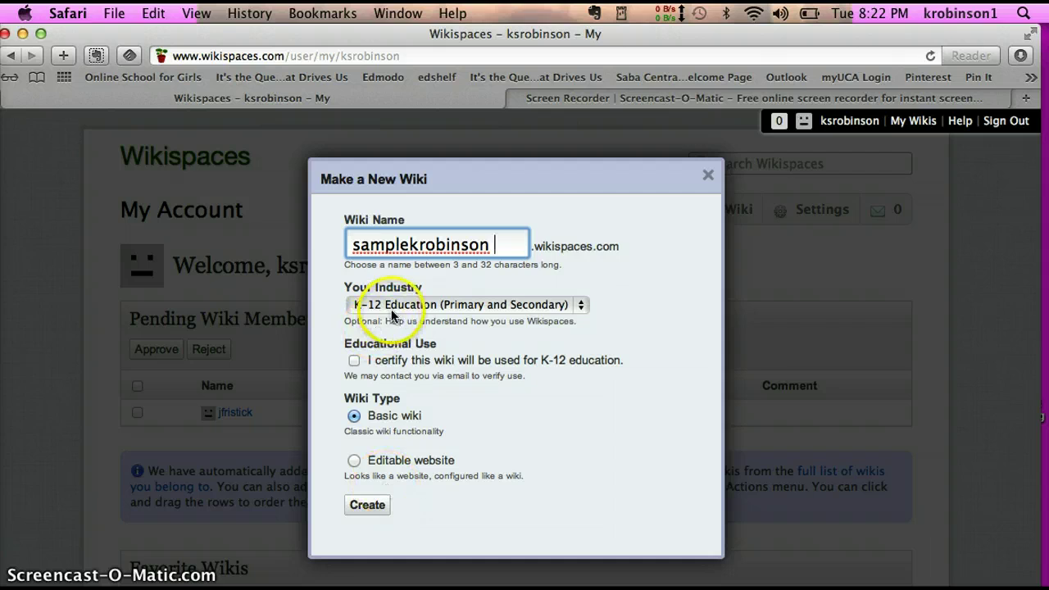
{"action": "left_click", "coordinate": [354, 360]}
{"action": "left_click", "coordinate": [365, 506]}
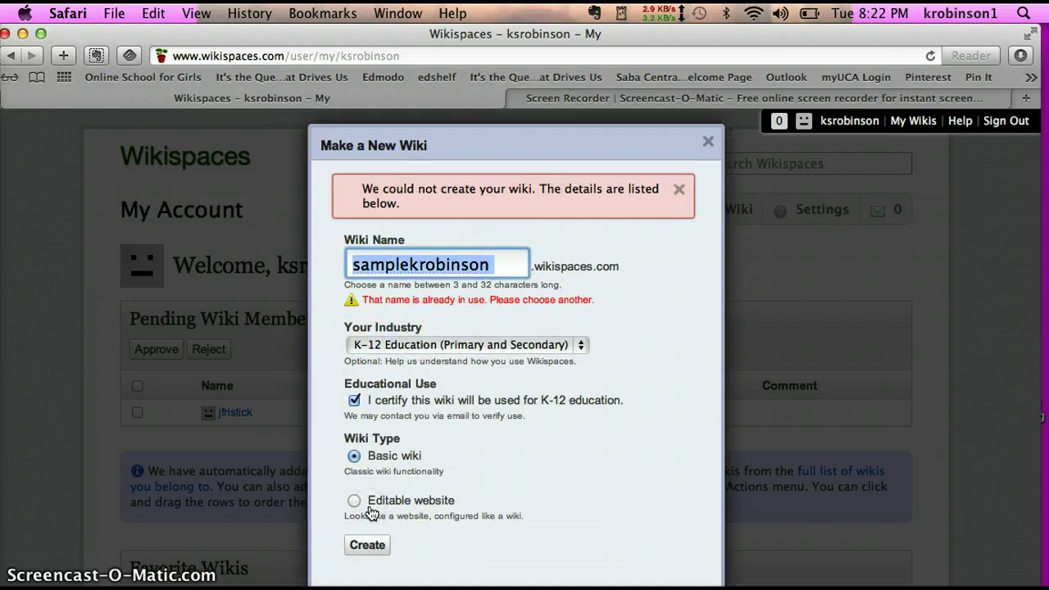
Step: Append 123 to the taken wiki name and create the wiki
{"action": "left_click", "coordinate": [506, 269]}
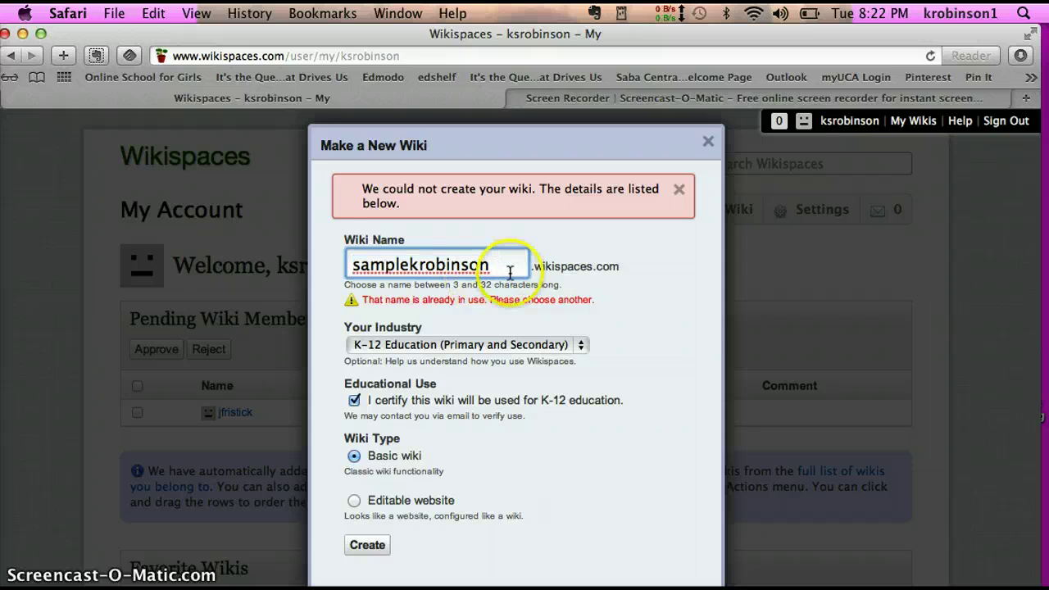
{"action": "type", "text": "123"}
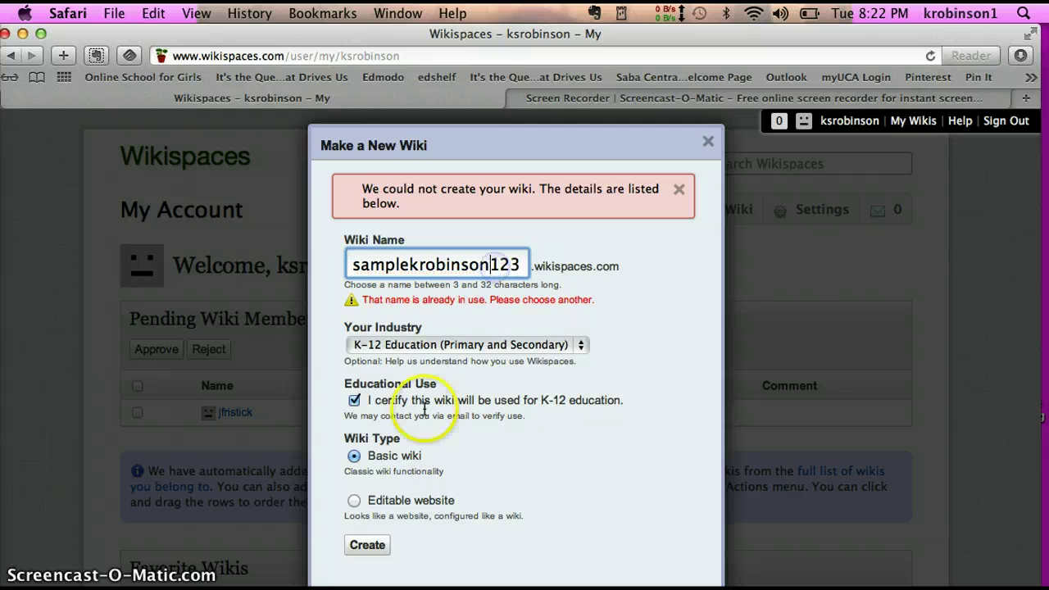
{"action": "left_click", "coordinate": [366, 546]}
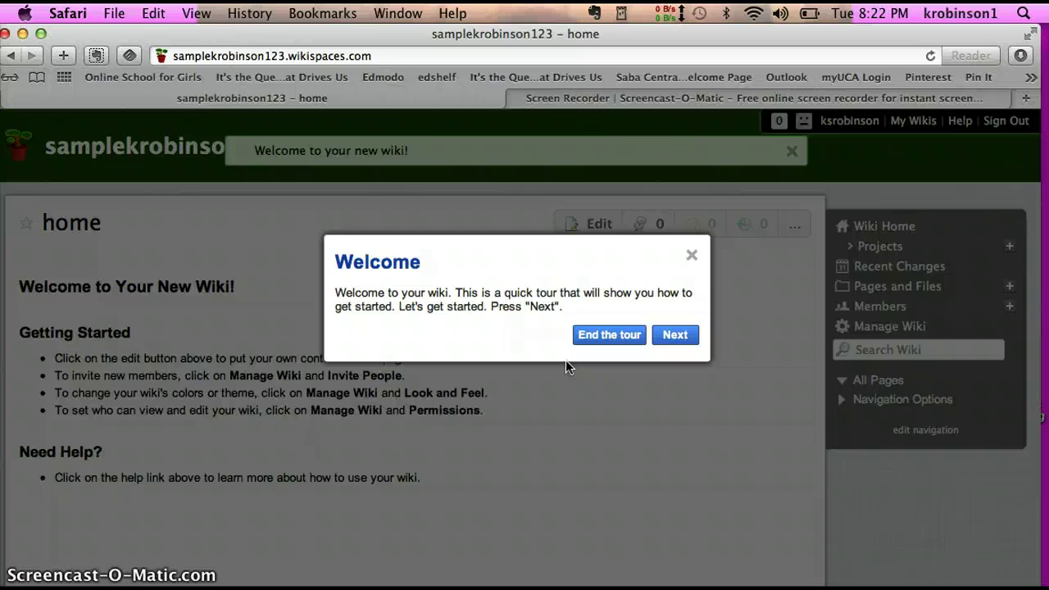
Step: End the welcome tour and dismiss the new-wiki notice
{"action": "left_click", "coordinate": [612, 338]}
{"action": "left_click", "coordinate": [609, 335]}
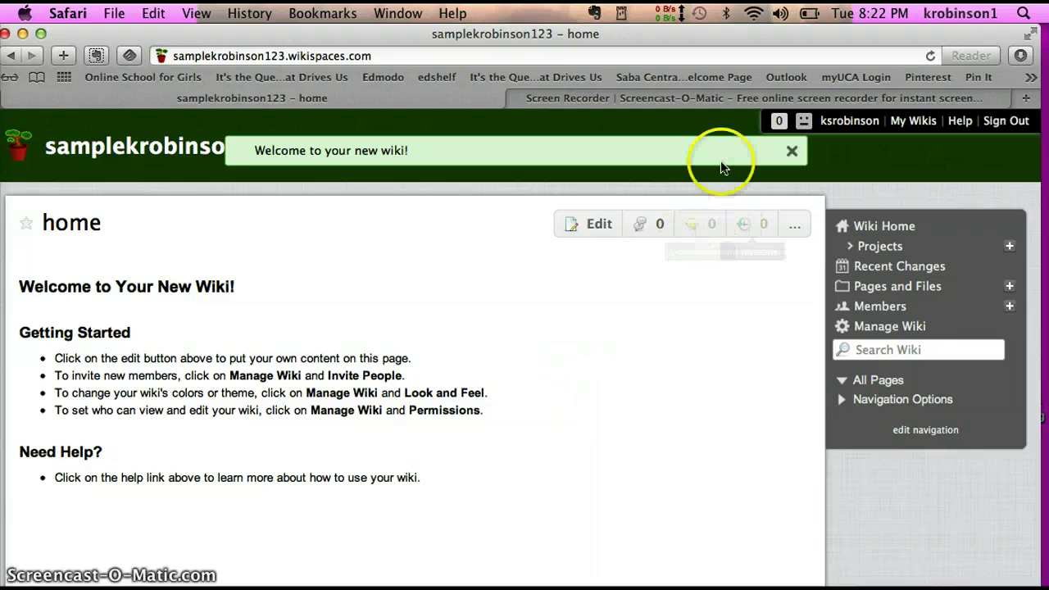
{"action": "left_click", "coordinate": [792, 151]}
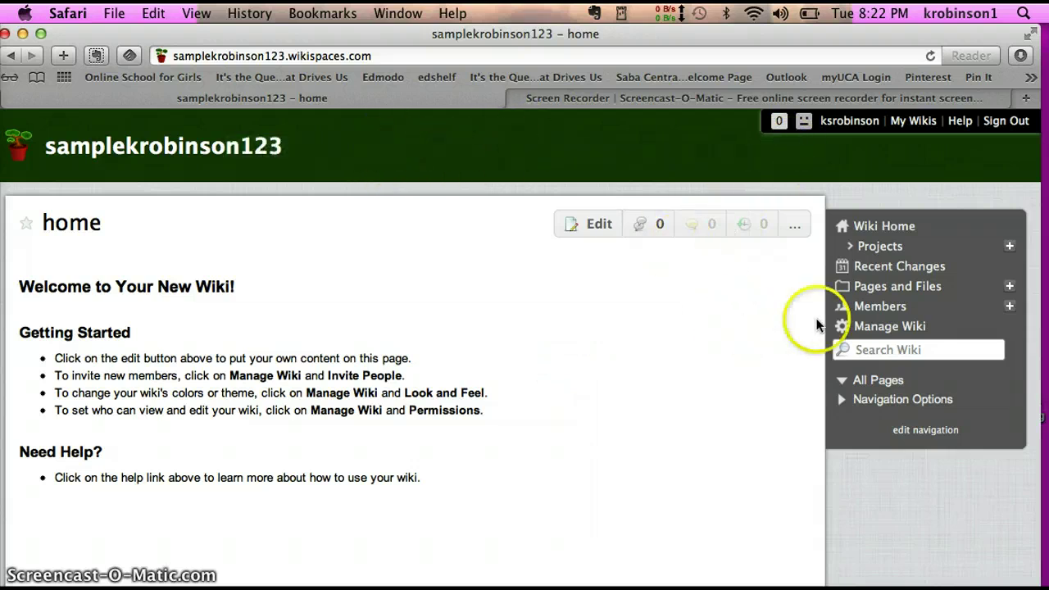
Step: Go to Manage Wiki and open the Look and Feel settings
{"action": "left_click", "coordinate": [868, 327]}
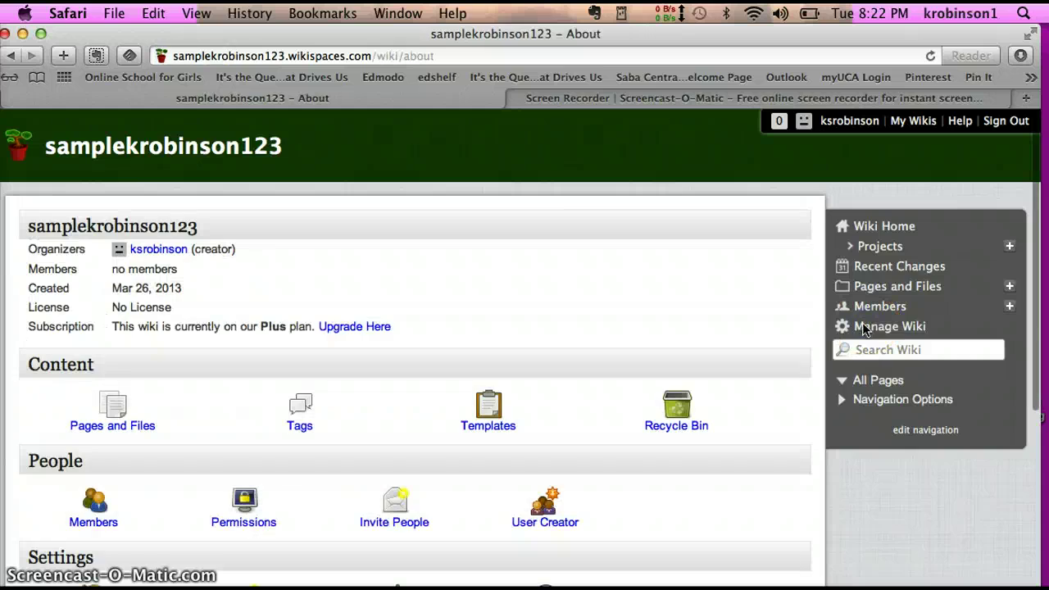
{"action": "scroll", "coordinate": [573, 339], "scroll_direction": "down", "scroll_amount": 2}
{"action": "scroll", "coordinate": [574, 339], "scroll_direction": "down", "scroll_amount": 4}
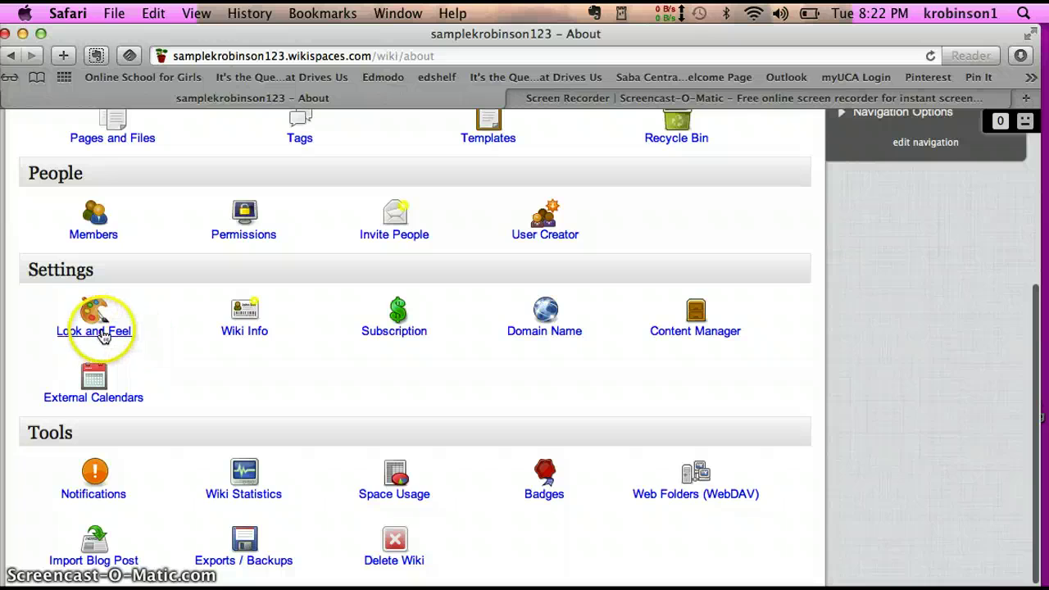
{"action": "left_click", "coordinate": [109, 332]}
Step: Browse the Themes and Colors list, previewing the Notebook and TatamiLeft themes
{"action": "left_click", "coordinate": [252, 326]}
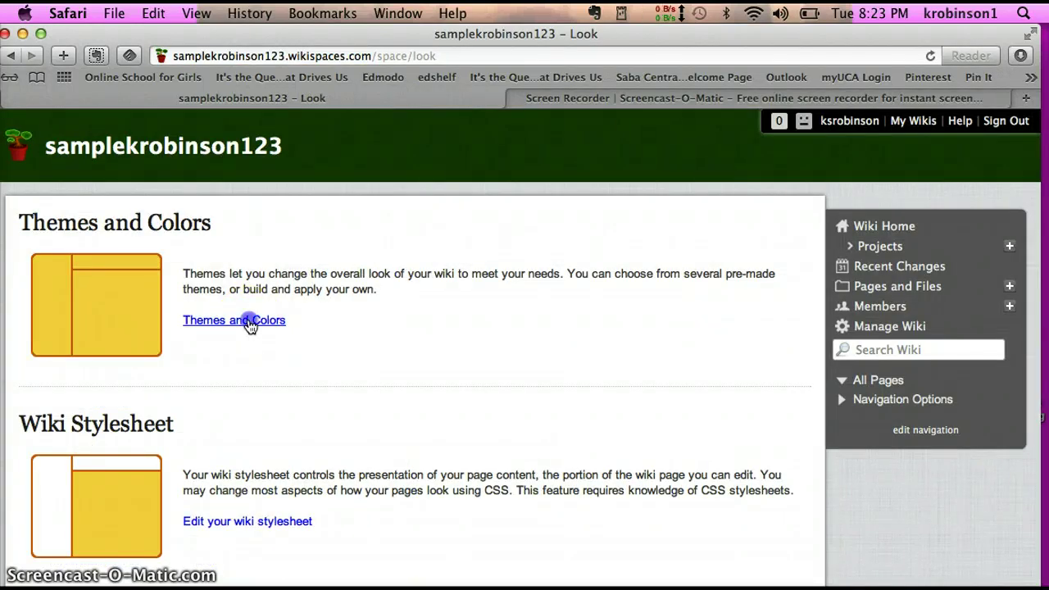
{"action": "scroll", "coordinate": [125, 272], "scroll_direction": "down", "scroll_amount": 2}
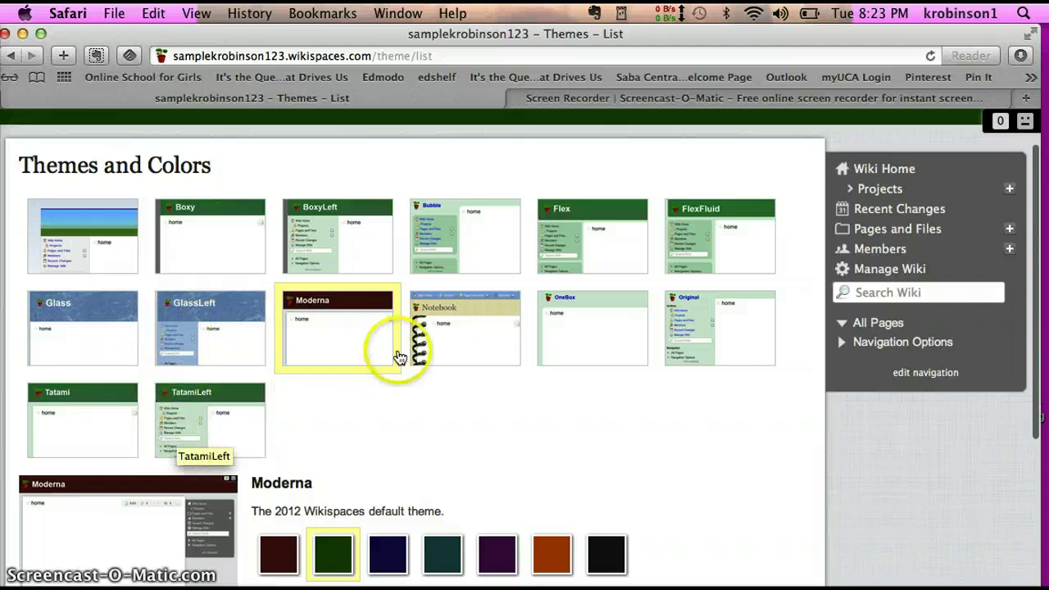
{"action": "left_click", "coordinate": [447, 320]}
{"action": "scroll", "coordinate": [444, 402], "scroll_direction": "down", "scroll_amount": 2}
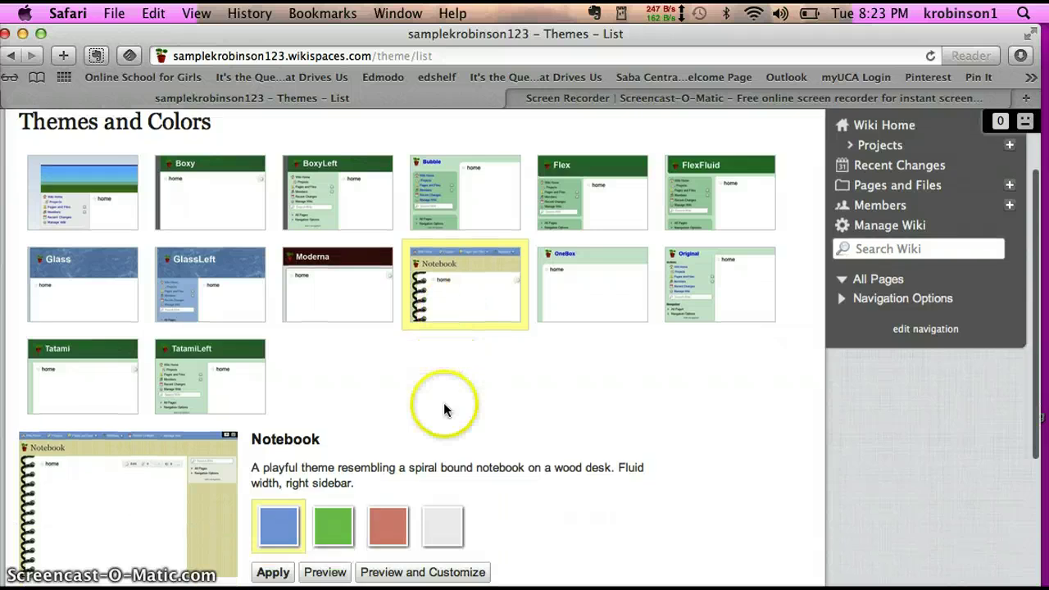
{"action": "scroll", "coordinate": [443, 402], "scroll_direction": "down", "scroll_amount": 5}
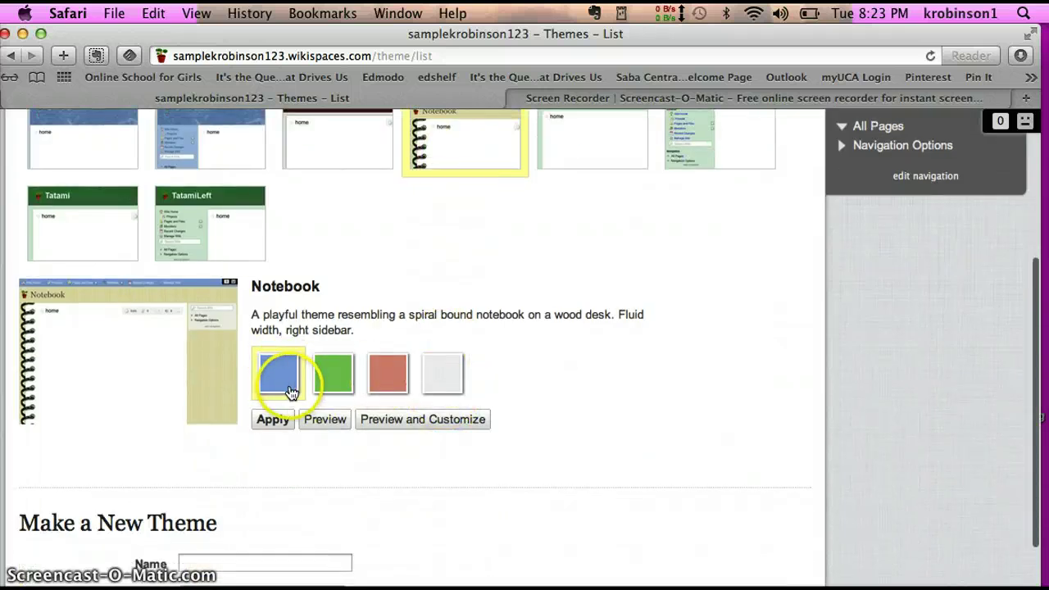
{"action": "scroll", "coordinate": [291, 392], "scroll_direction": "up", "scroll_amount": 2}
{"action": "left_click", "coordinate": [237, 271]}
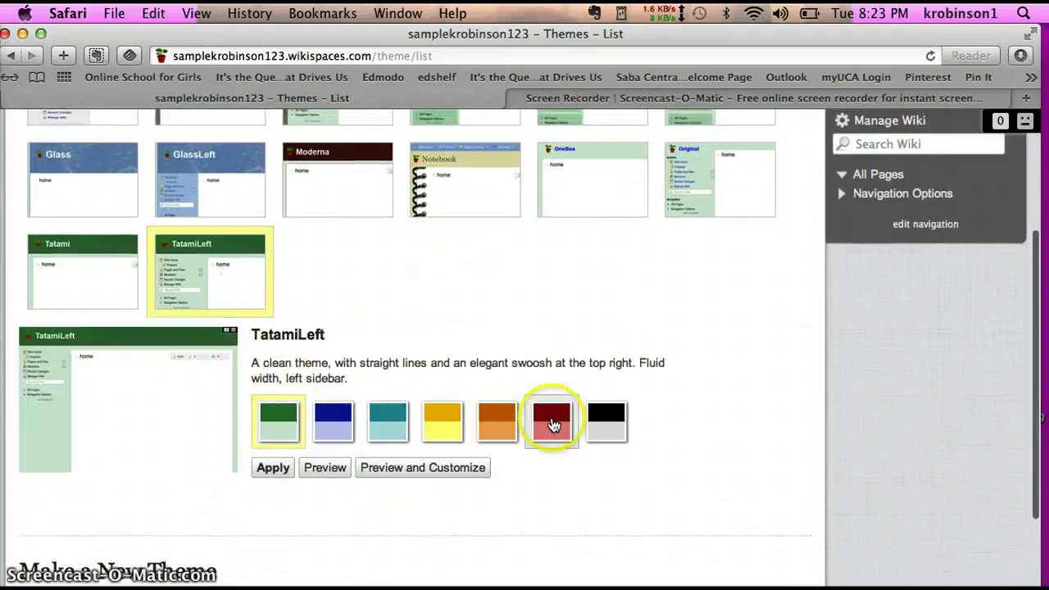
Step: Select the Glass theme with the teal colour scheme and apply it
{"action": "left_click", "coordinate": [94, 191]}
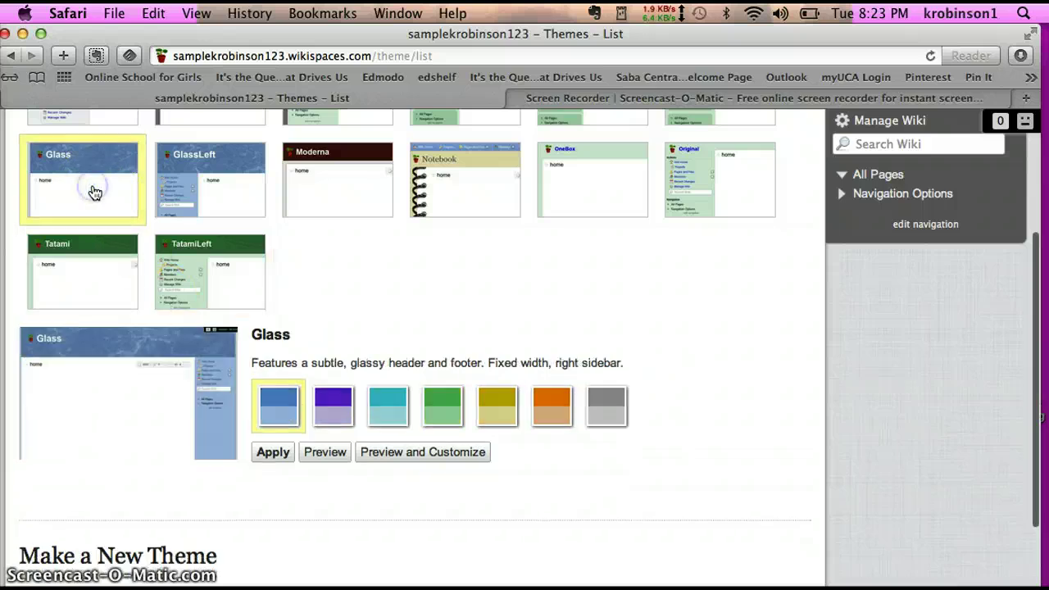
{"action": "left_click", "coordinate": [263, 343]}
{"action": "left_click", "coordinate": [377, 418]}
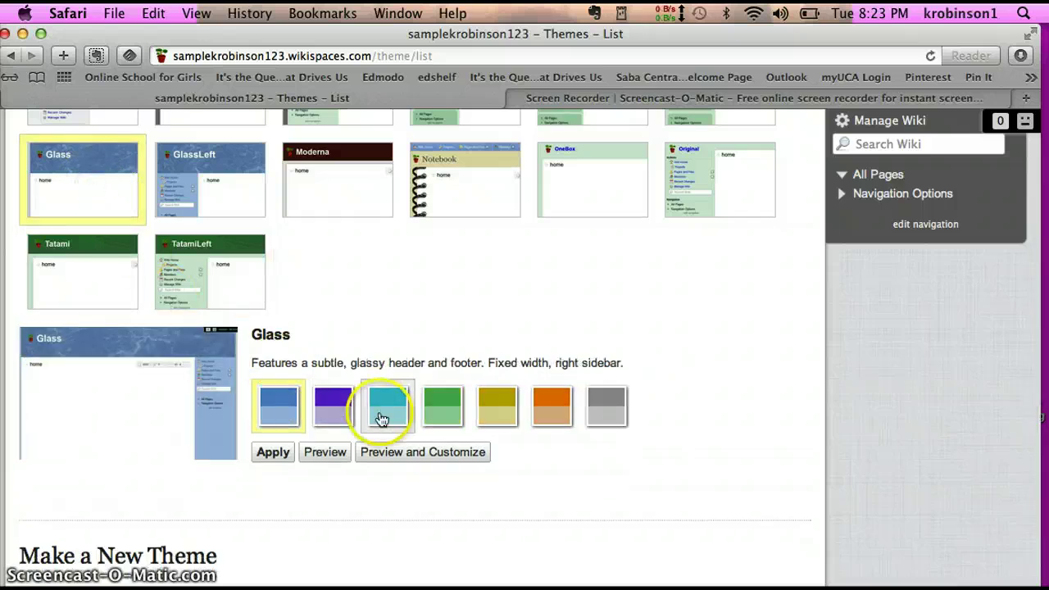
{"action": "left_click", "coordinate": [271, 457]}
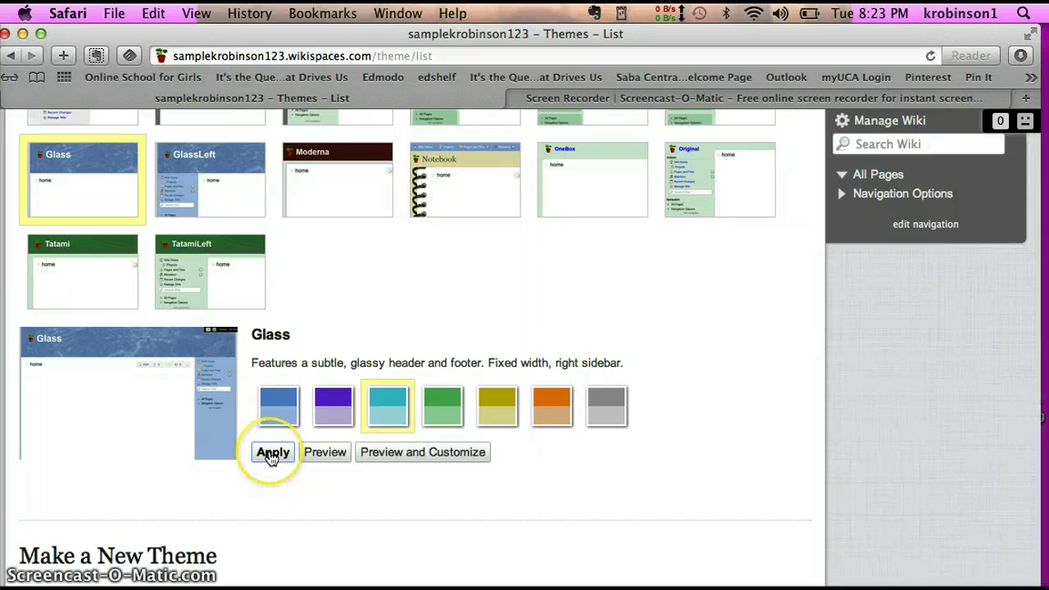
{"action": "left_click", "coordinate": [272, 456]}
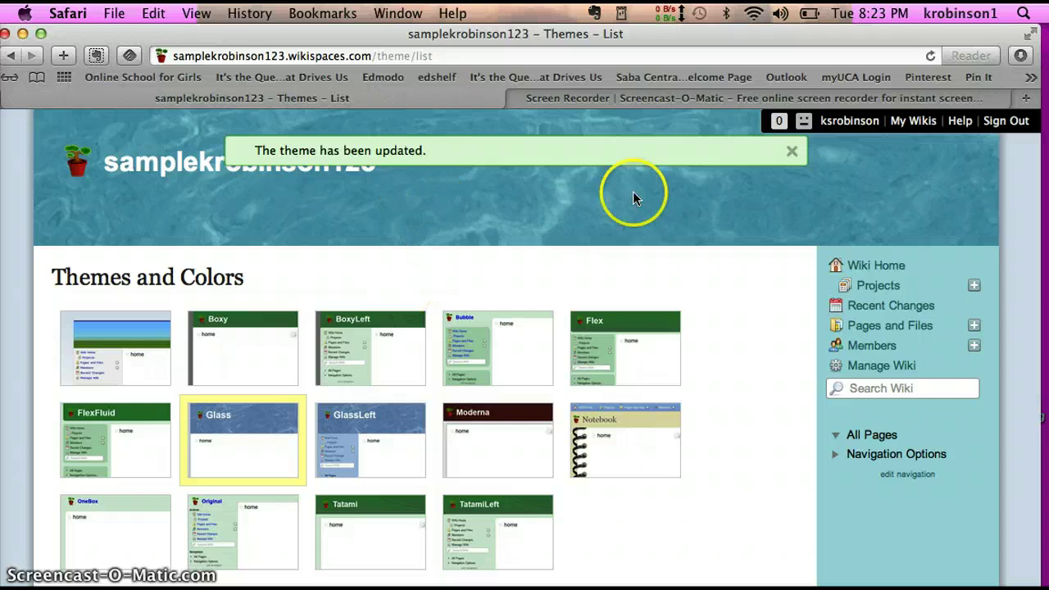
Step: Return to the wiki home page and start editing it
{"action": "left_click", "coordinate": [878, 269]}
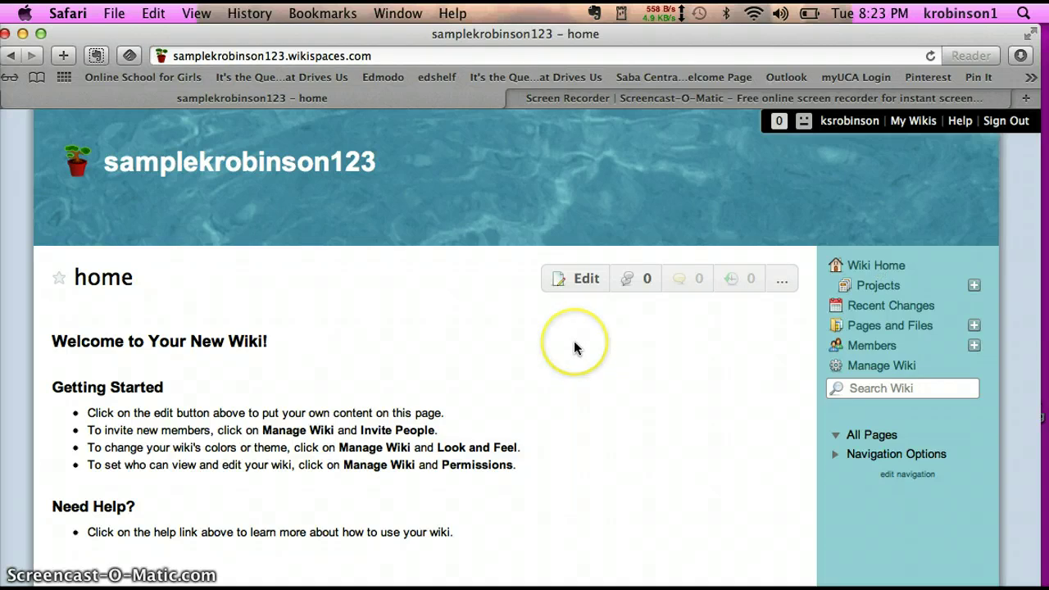
{"action": "scroll", "coordinate": [574, 348], "scroll_direction": "down", "scroll_amount": 5}
{"action": "scroll", "coordinate": [574, 340], "scroll_direction": "up", "scroll_amount": 5}
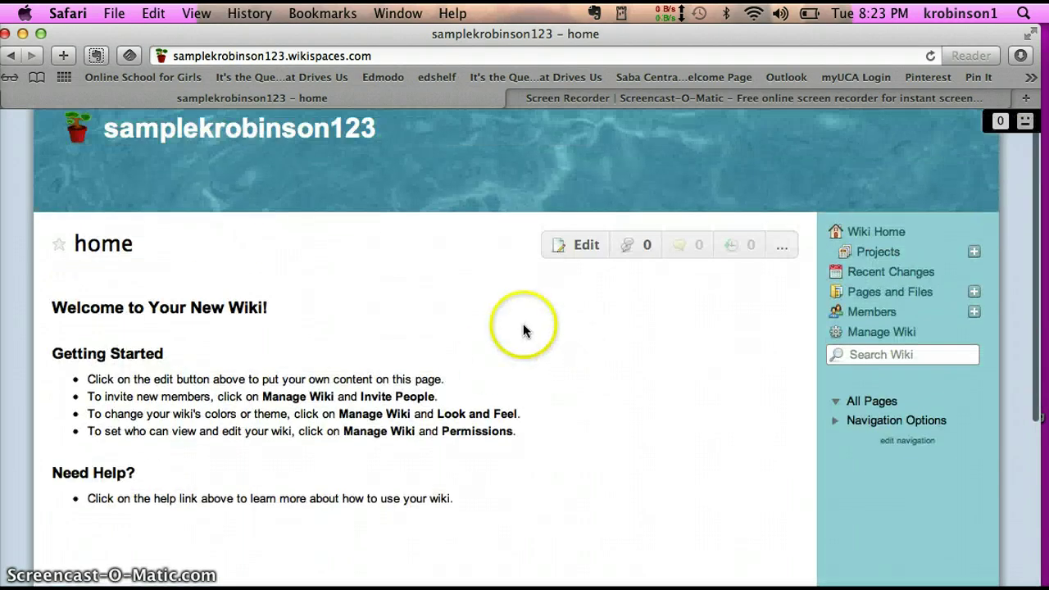
{"action": "left_click", "coordinate": [587, 245]}
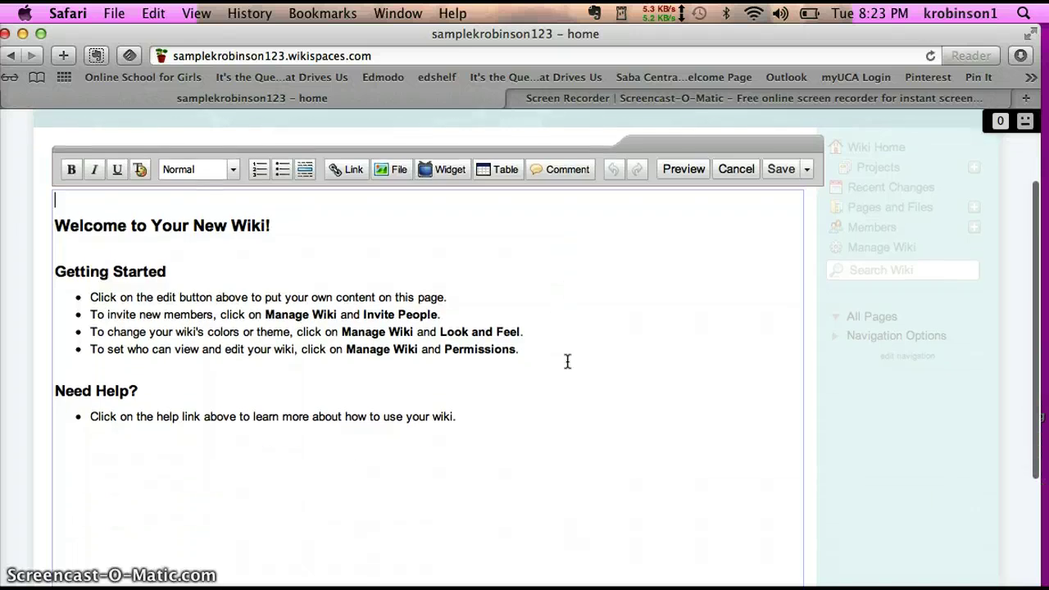
Step: Delete all the default welcome text and remove the leftover empty bullet
{"action": "left_click", "coordinate": [436, 433]}
{"action": "left_click_drag", "start_coordinate": [459, 433], "coordinate": [51, 246]}
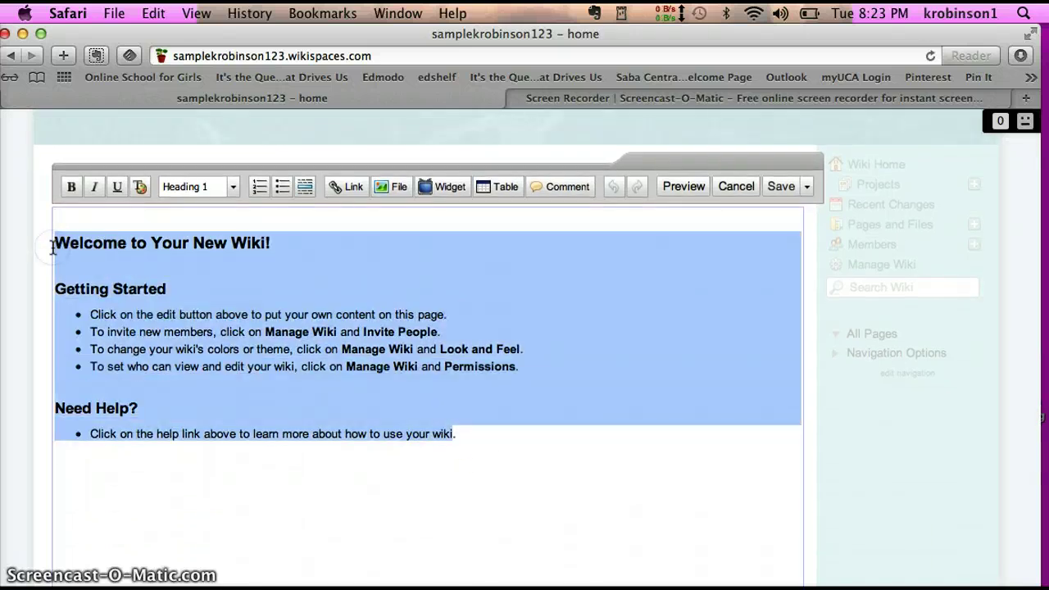
{"action": "key", "text": "BackSpace"}
{"action": "left_click", "coordinate": [54, 241]}
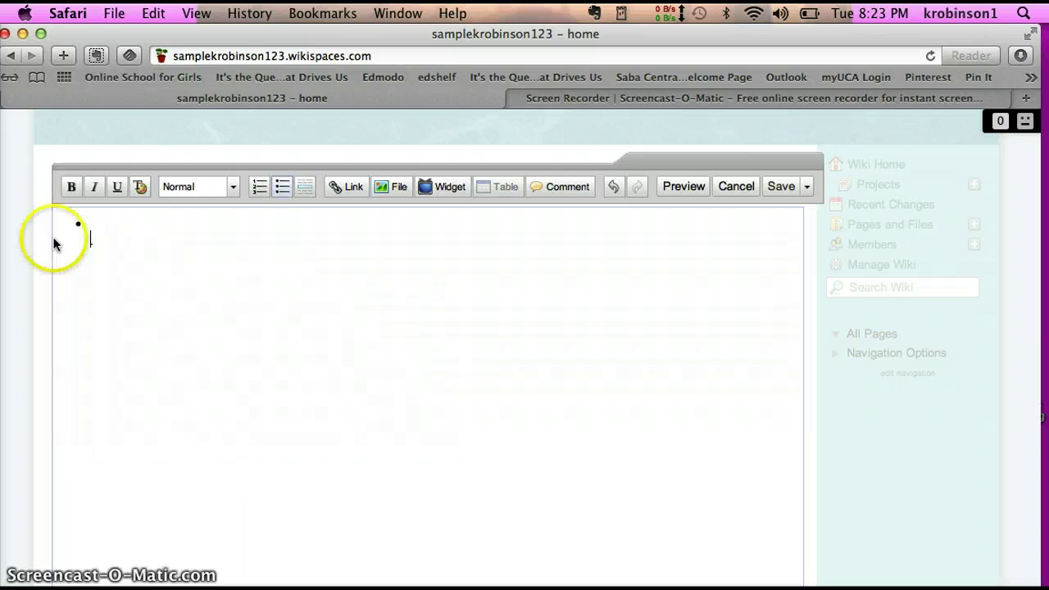
{"action": "key", "text": "BackSpace"}
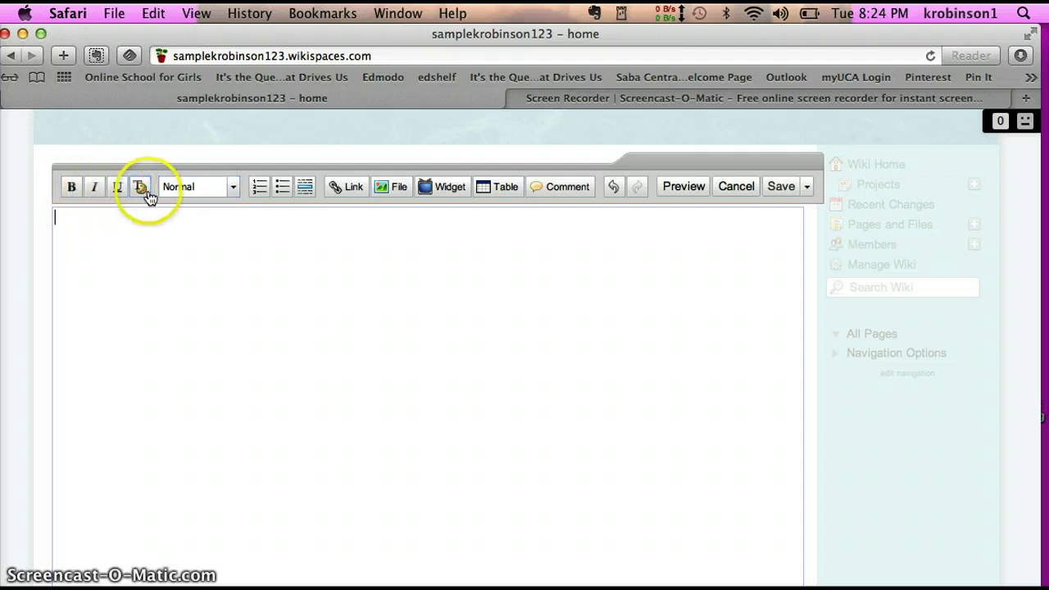
Step: Check the paragraph style list, then insert a horizontal rule at the top of the page
{"action": "left_click", "coordinate": [234, 187]}
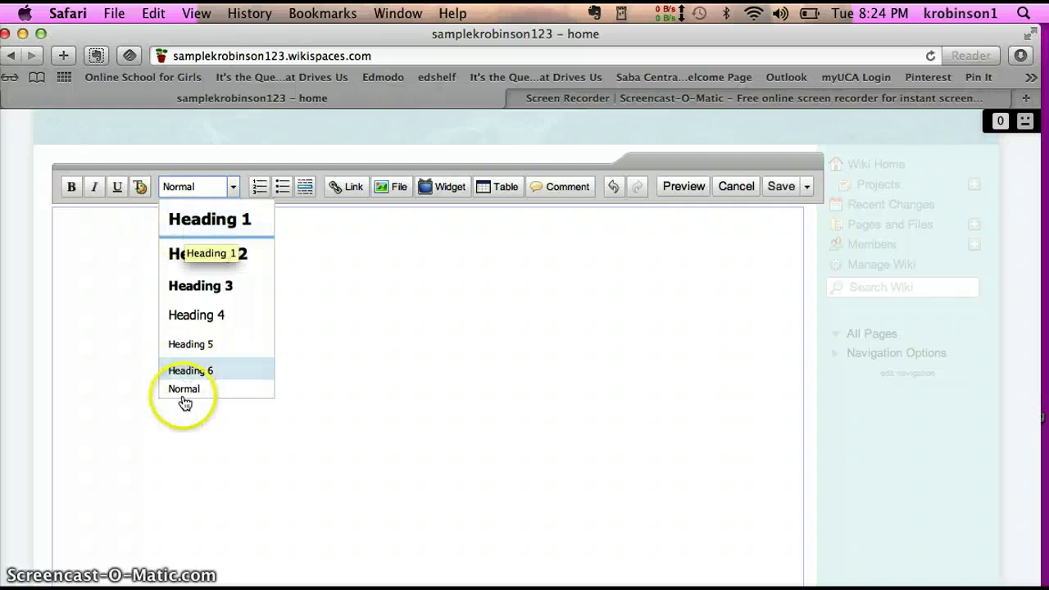
{"action": "left_click", "coordinate": [375, 382]}
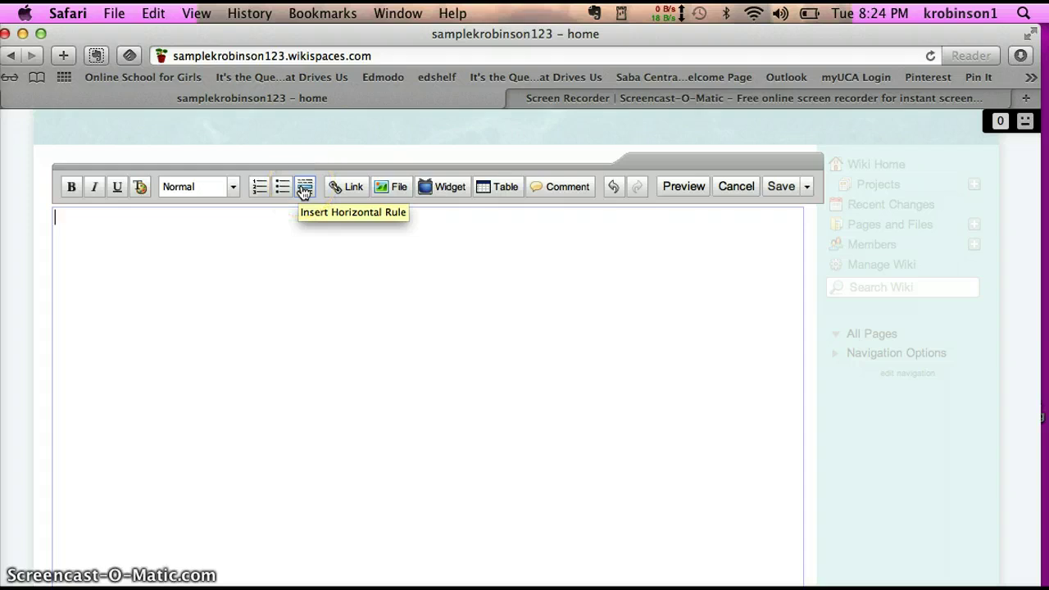
{"action": "left_click", "coordinate": [304, 189]}
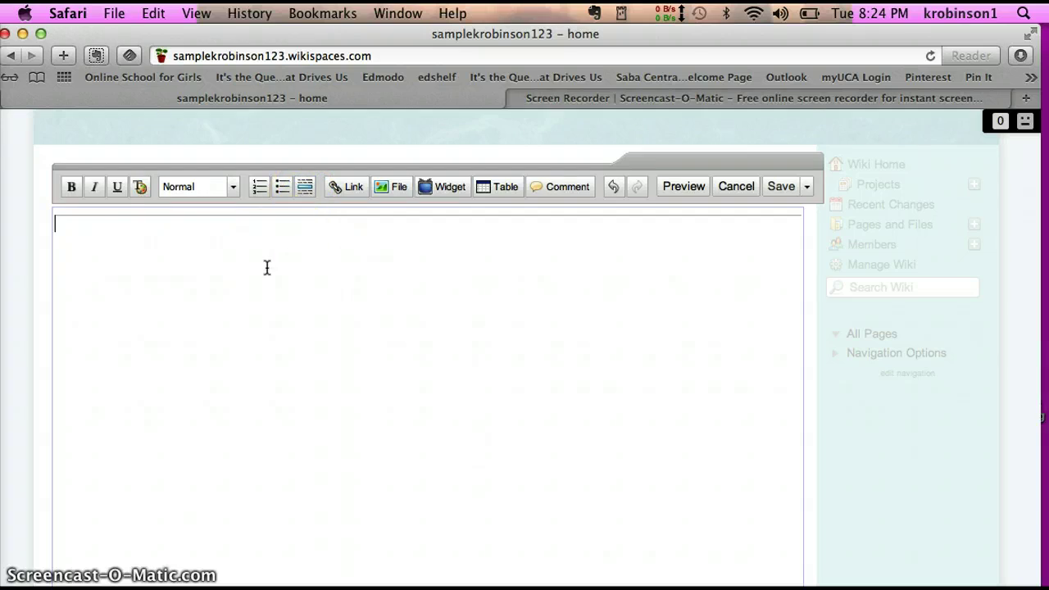
Step: Type the word Sample below the rule and select it
{"action": "type", "text": "ample"}
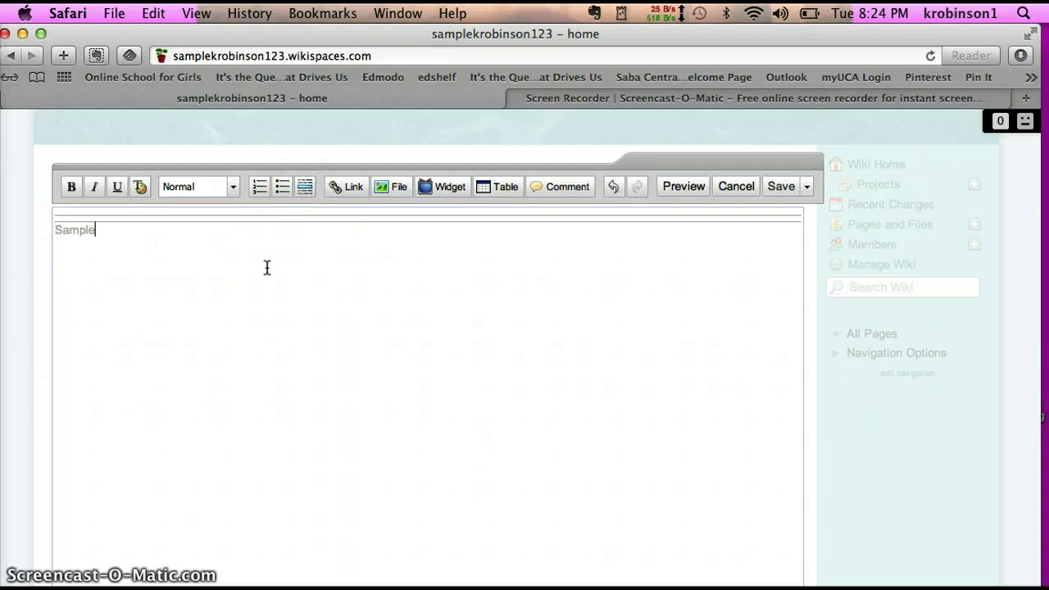
{"action": "left_click", "coordinate": [194, 278]}
{"action": "left_click", "coordinate": [82, 227]}
{"action": "left_click_drag", "start_coordinate": [85, 228], "coordinate": [52, 227]}
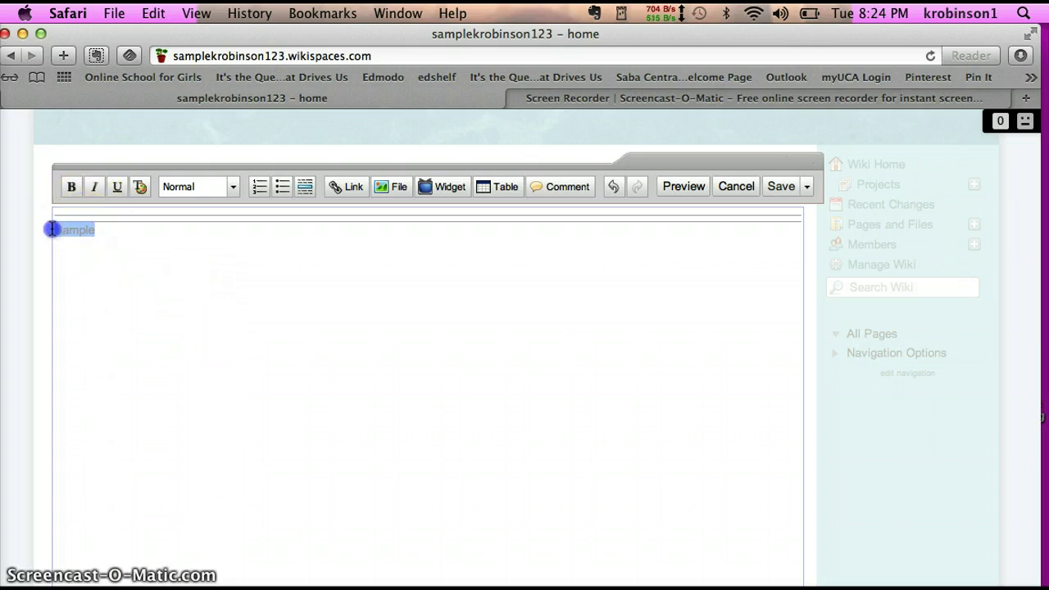
{"action": "left_click", "coordinate": [345, 187]}
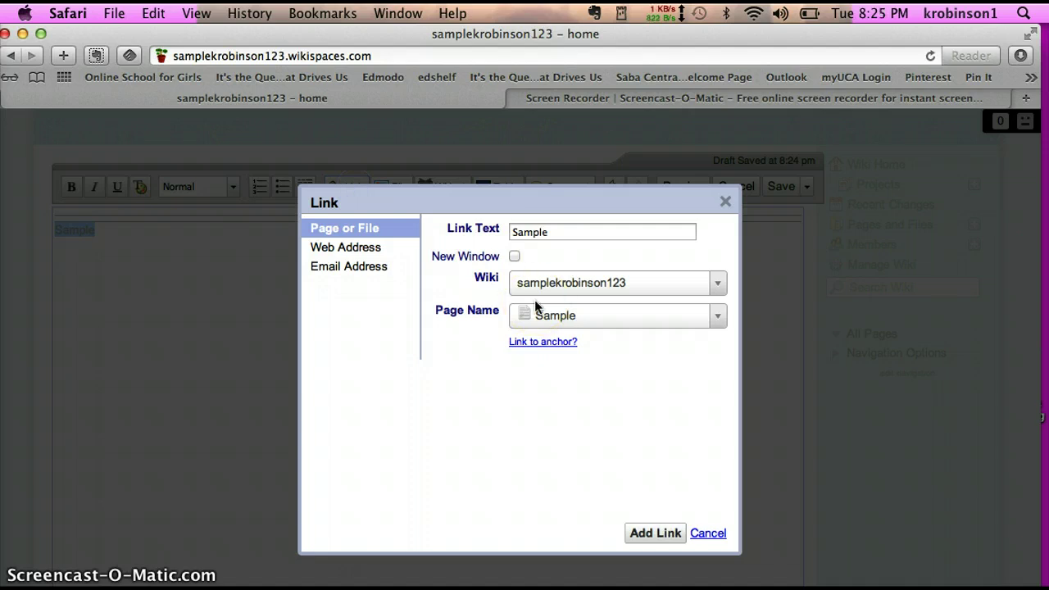
{"action": "left_click", "coordinate": [524, 293]}
{"action": "left_click", "coordinate": [520, 293]}
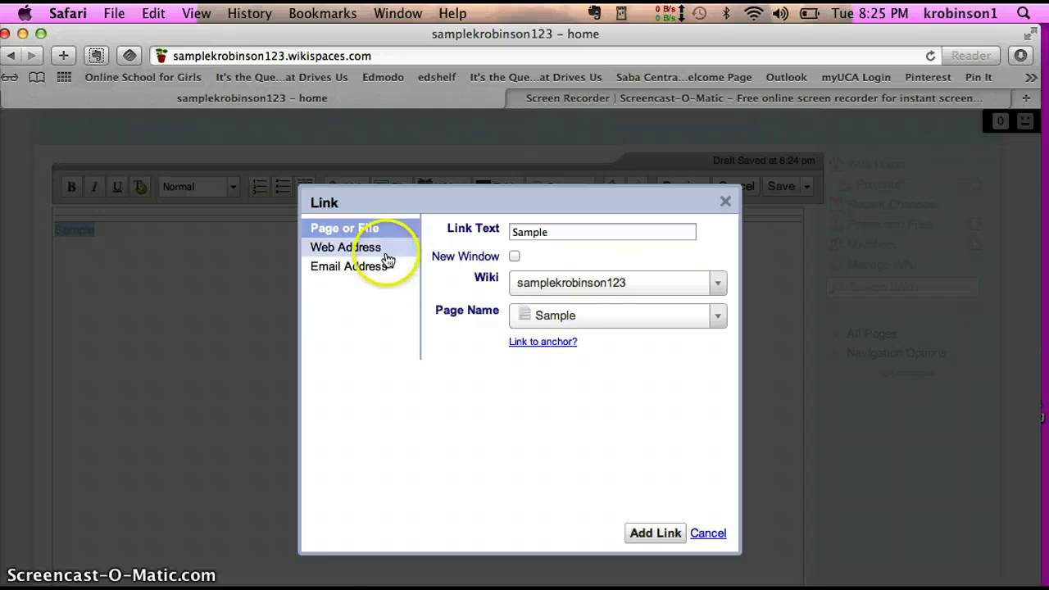
{"action": "left_click", "coordinate": [717, 317]}
{"action": "left_click", "coordinate": [715, 318]}
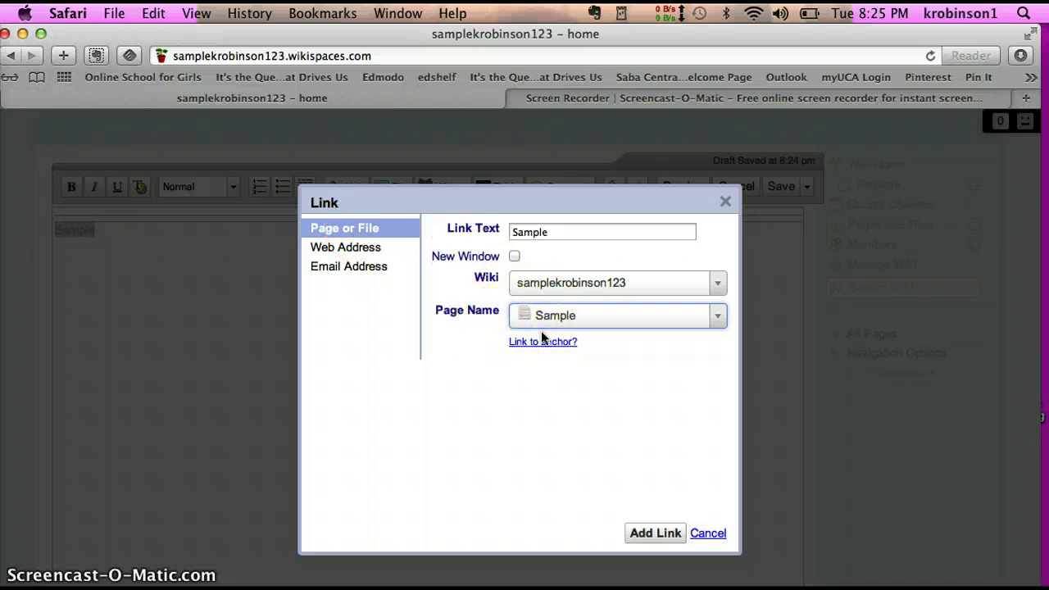
{"action": "left_click", "coordinate": [376, 251]}
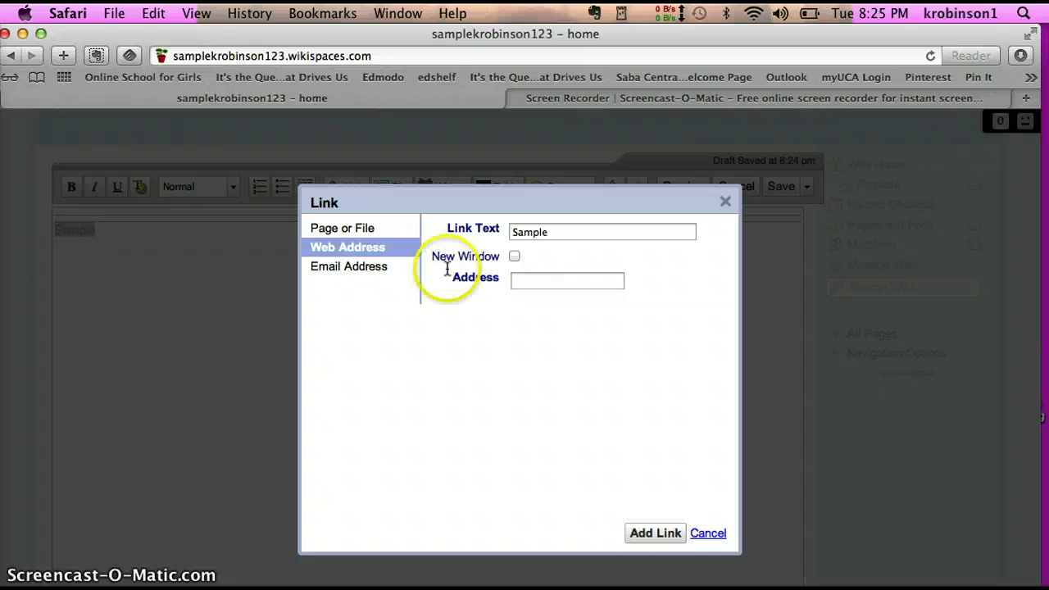
{"action": "left_click", "coordinate": [344, 268]}
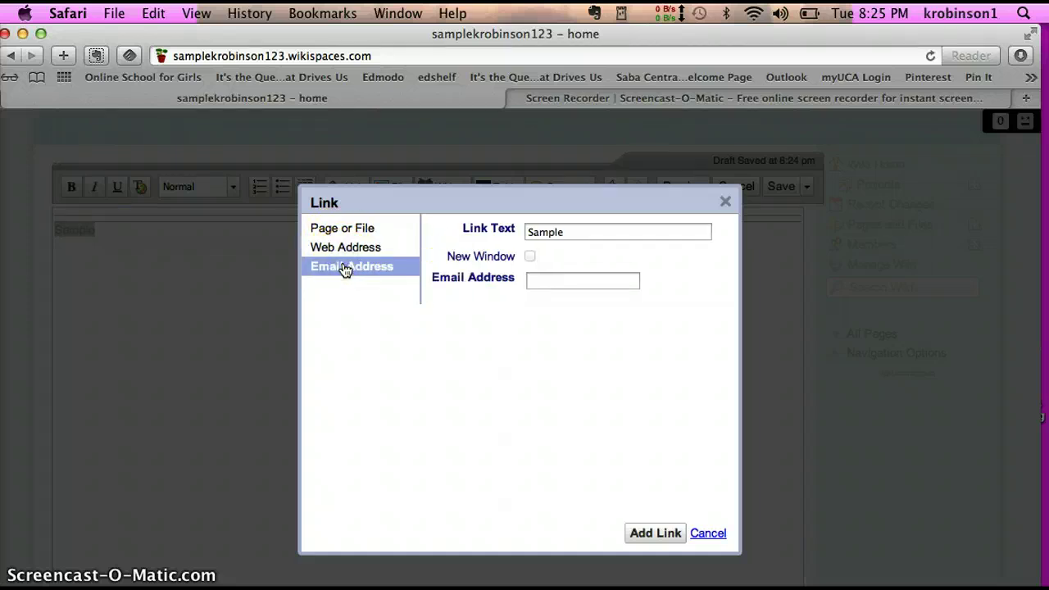
{"action": "left_click", "coordinate": [705, 534]}
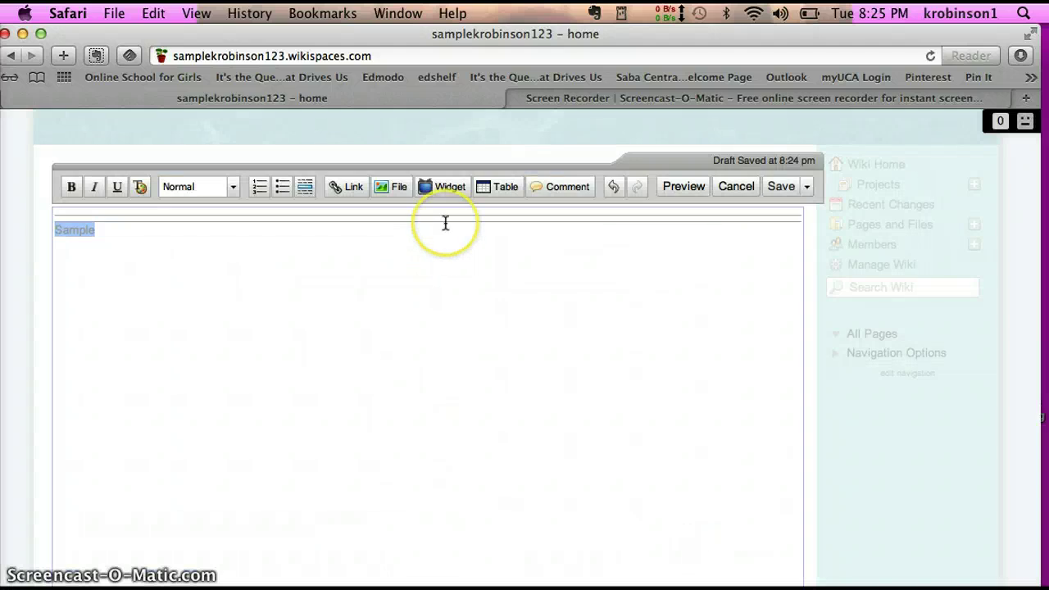
Step: Upload 'References Long Distance Divas .docx' from the Desktop to the wiki's Images and Files
{"action": "left_click", "coordinate": [390, 189]}
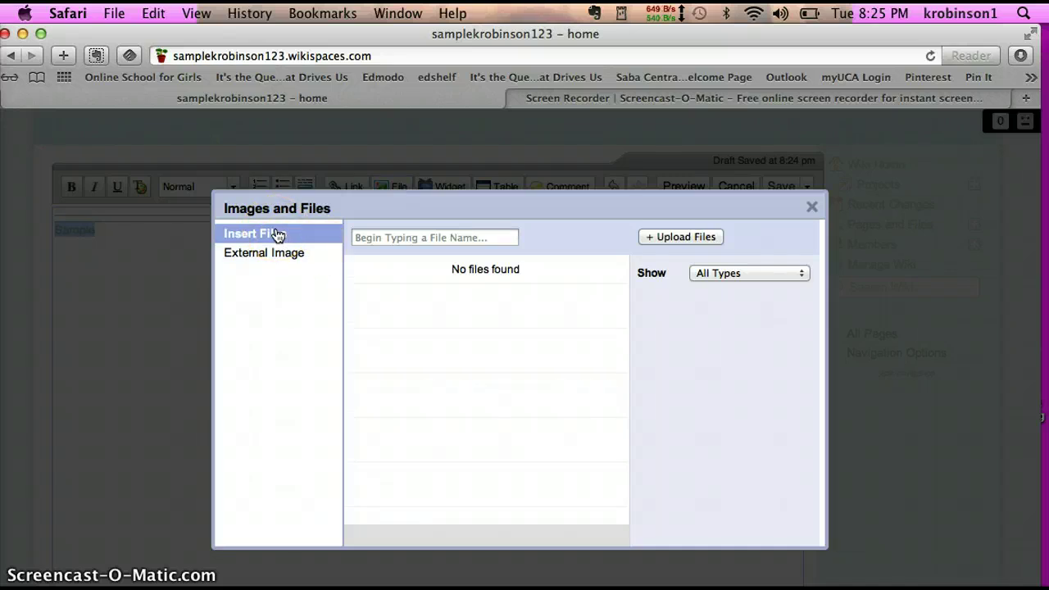
{"action": "left_click", "coordinate": [668, 237]}
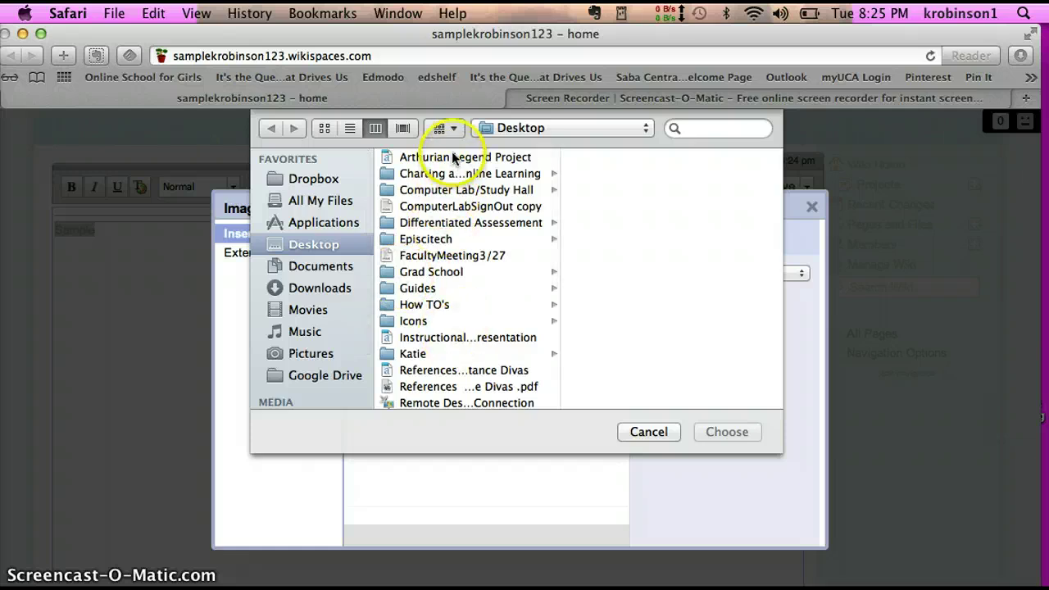
{"action": "scroll", "coordinate": [446, 355], "scroll_direction": "down", "scroll_amount": 2}
{"action": "left_click", "coordinate": [448, 351]}
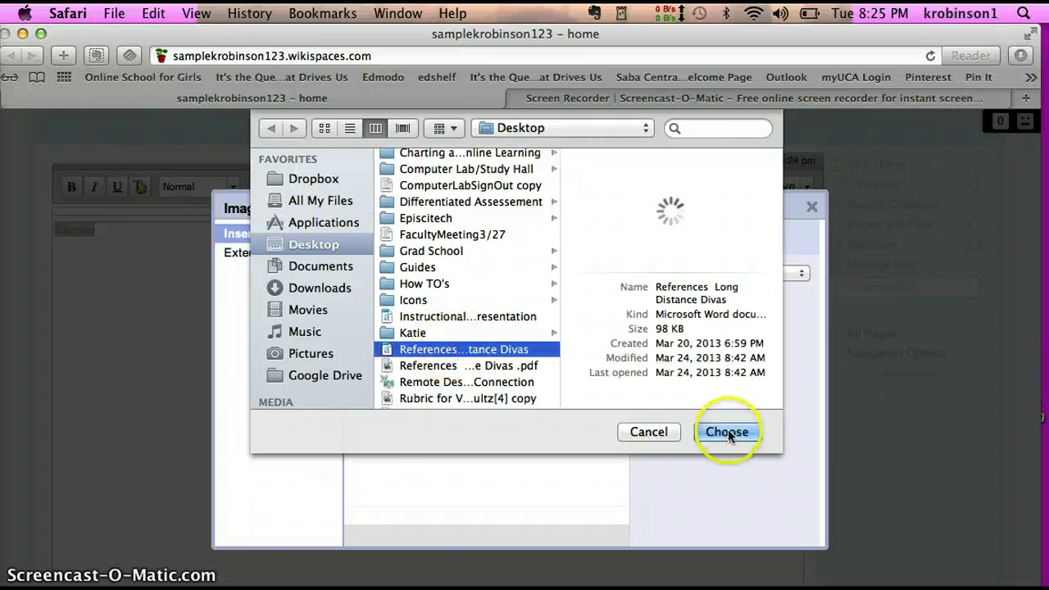
{"action": "left_click", "coordinate": [727, 432]}
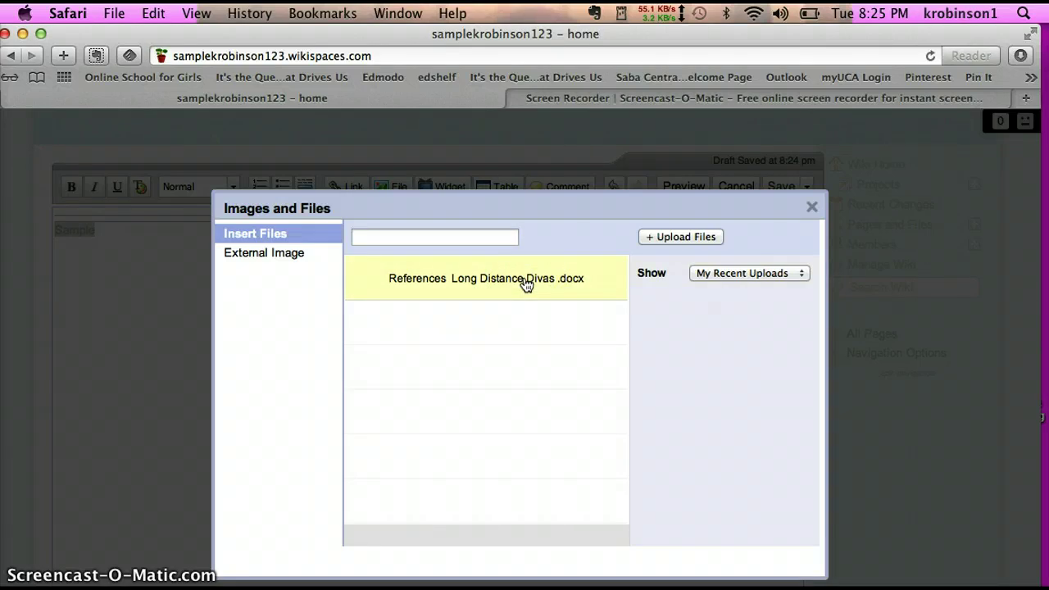
{"action": "left_click", "coordinate": [811, 207]}
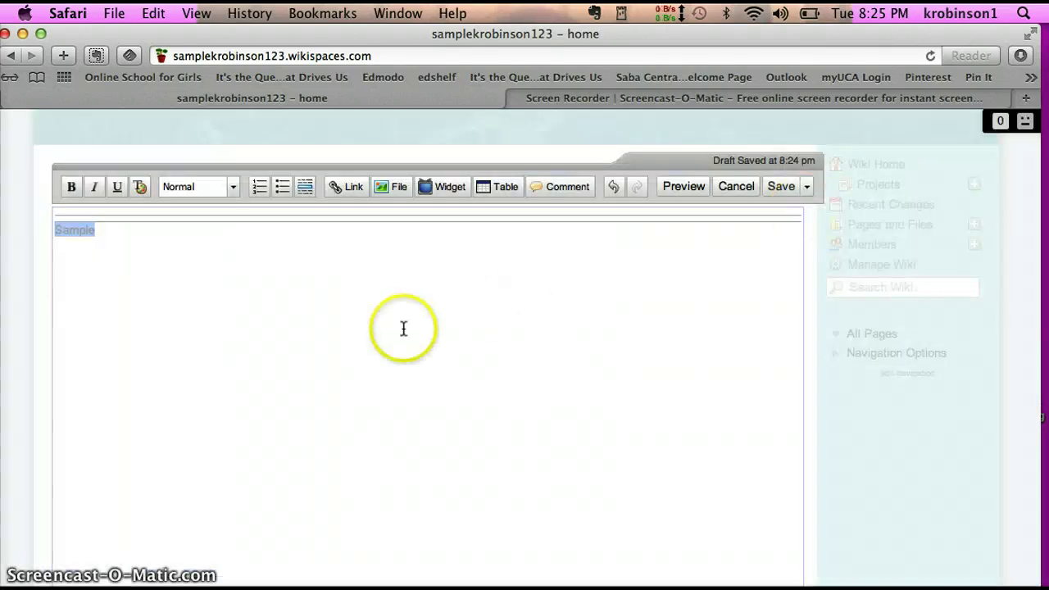
{"action": "left_click", "coordinate": [347, 188]}
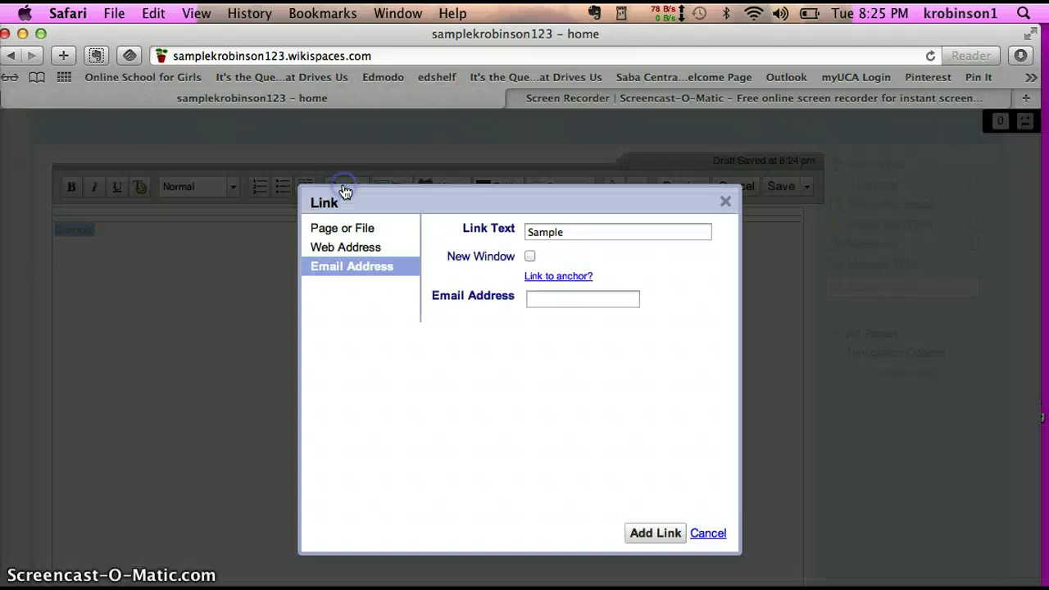
{"action": "left_click", "coordinate": [335, 229]}
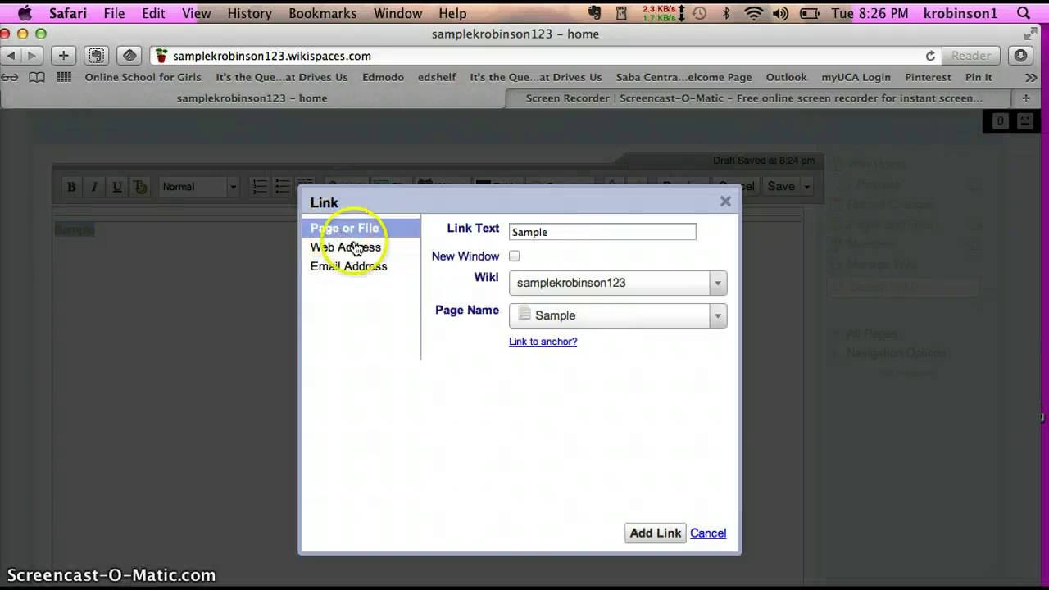
{"action": "left_click", "coordinate": [715, 328]}
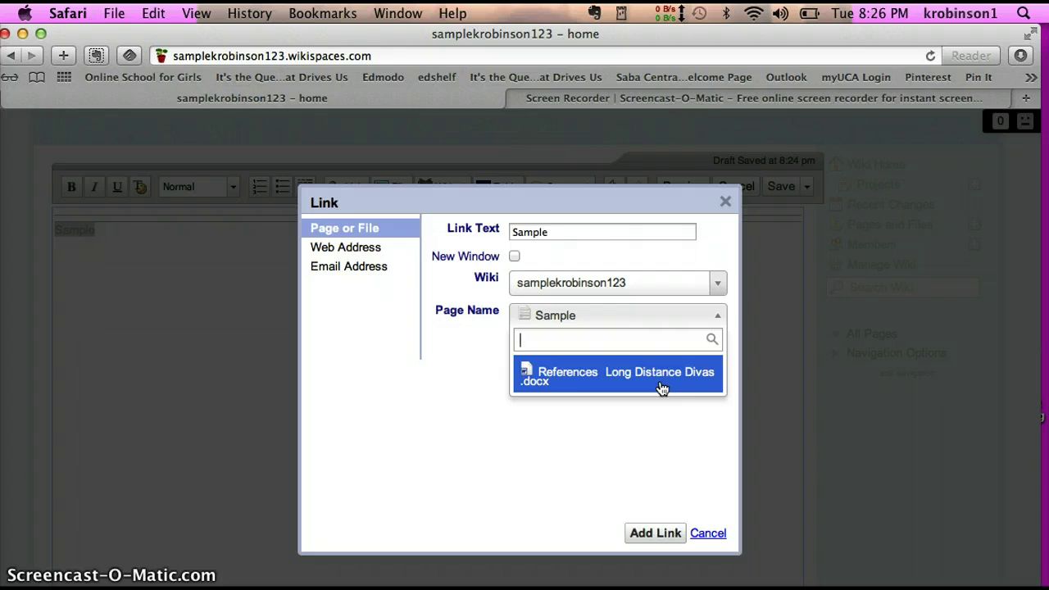
{"action": "left_click", "coordinate": [726, 201]}
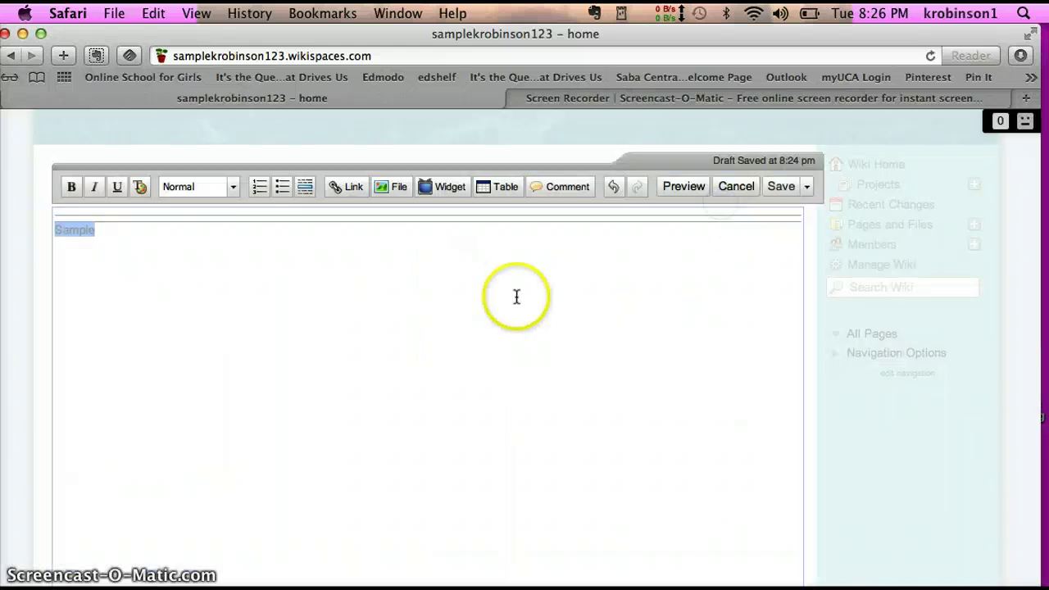
{"action": "left_click", "coordinate": [399, 187]}
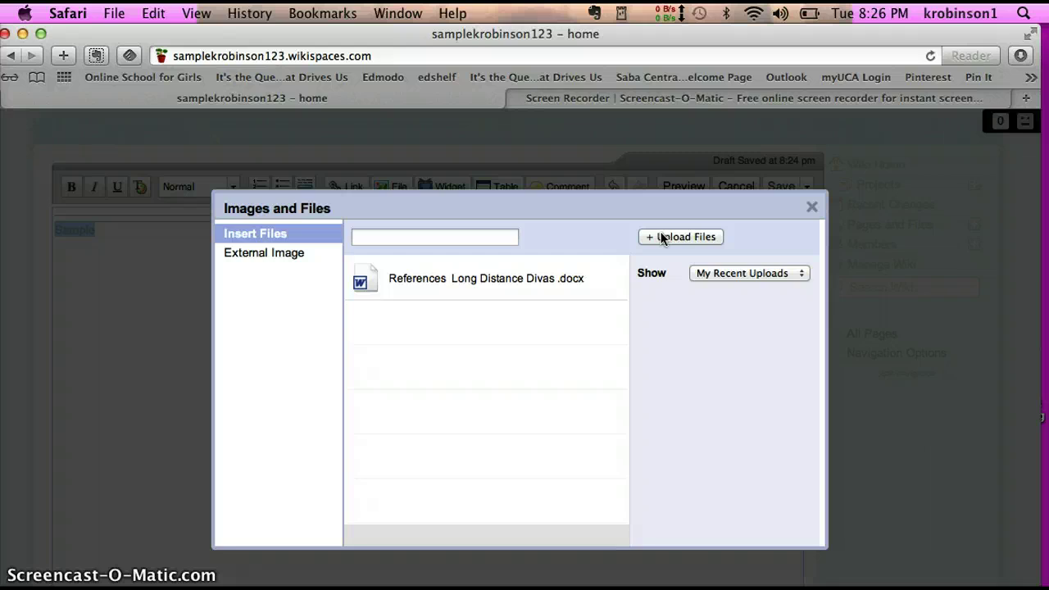
{"action": "left_click", "coordinate": [301, 259]}
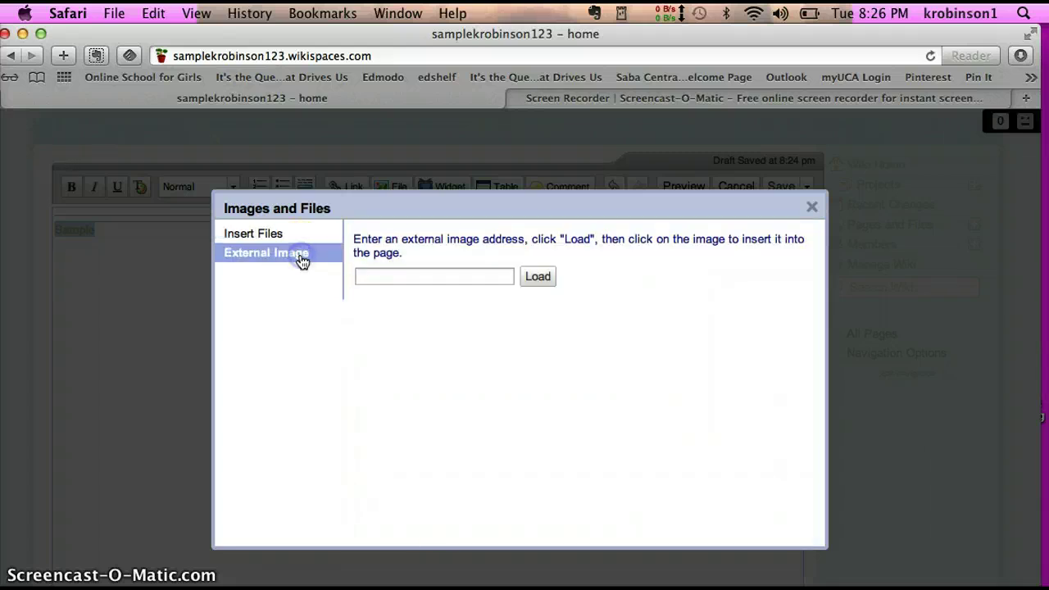
{"action": "left_click", "coordinate": [402, 275]}
{"action": "left_click", "coordinate": [538, 283]}
{"action": "left_click", "coordinate": [811, 206]}
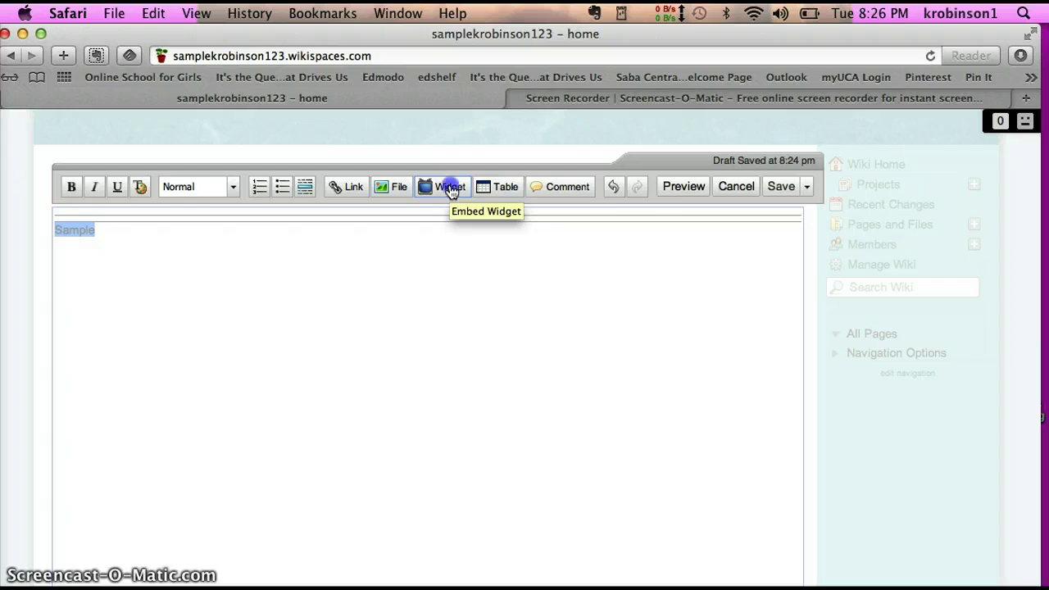
{"action": "left_click", "coordinate": [451, 189]}
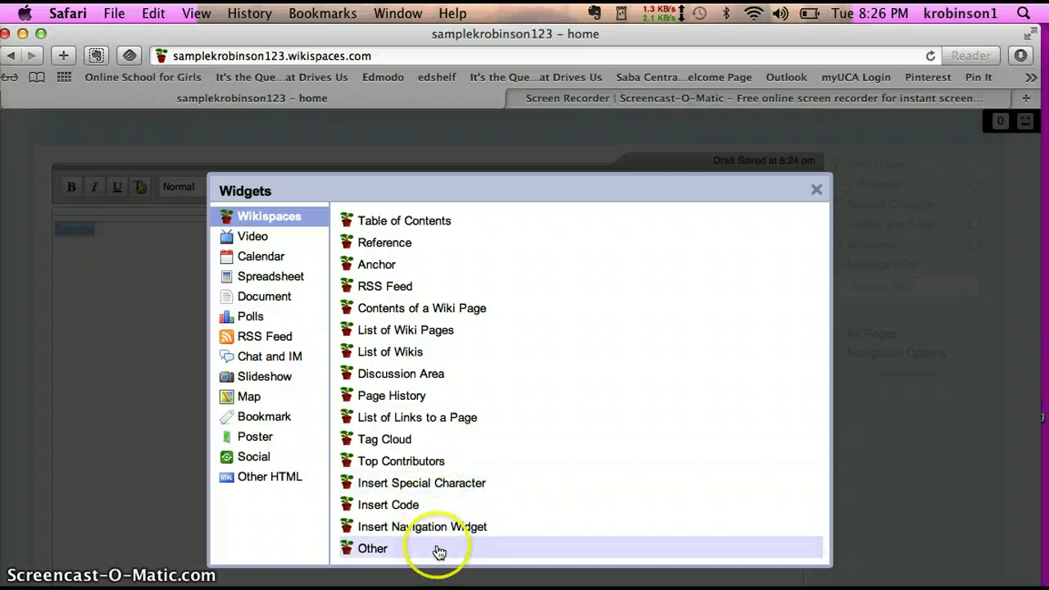
{"action": "left_click", "coordinate": [407, 222]}
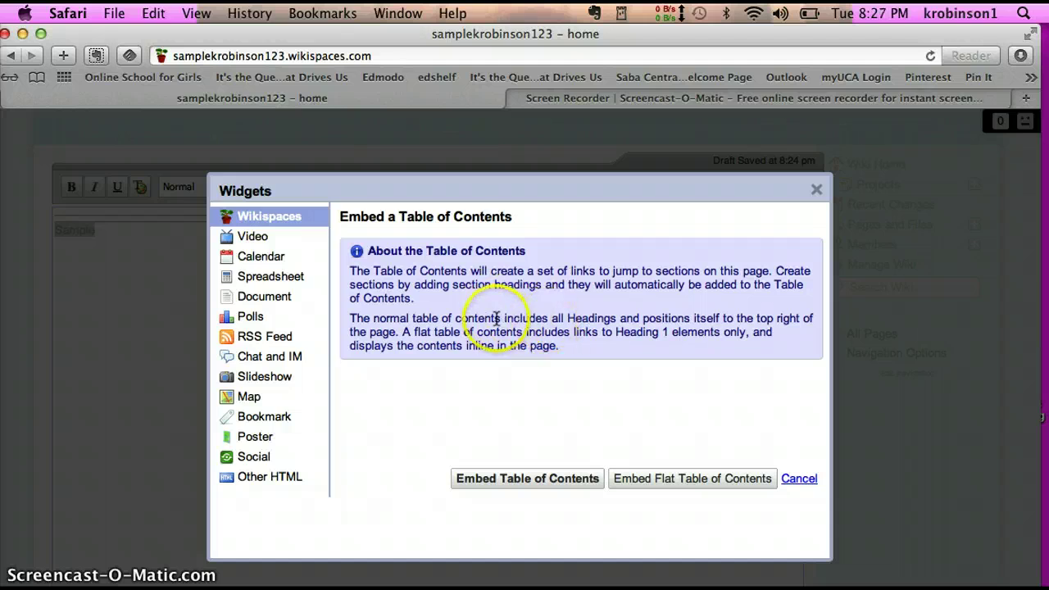
{"action": "left_click_drag", "start_coordinate": [503, 319], "coordinate": [621, 322]}
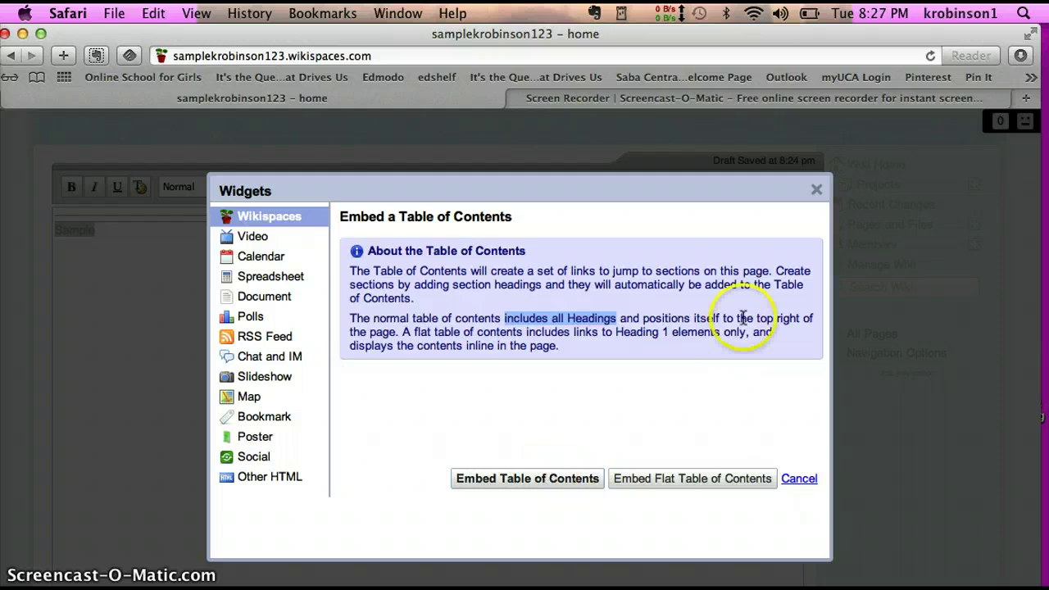
{"action": "left_click", "coordinate": [525, 482]}
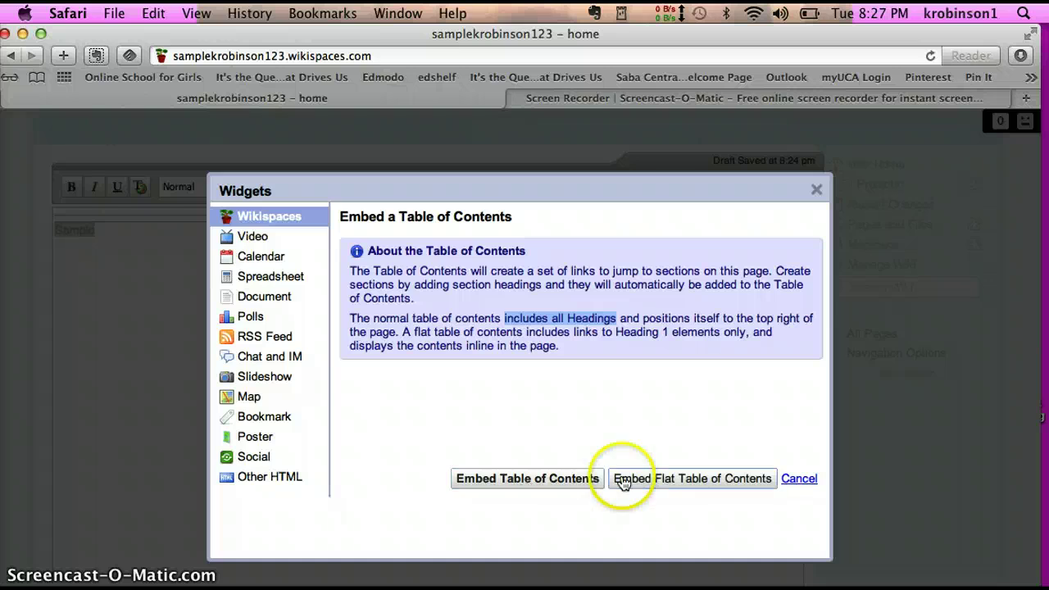
{"action": "left_click", "coordinate": [799, 478]}
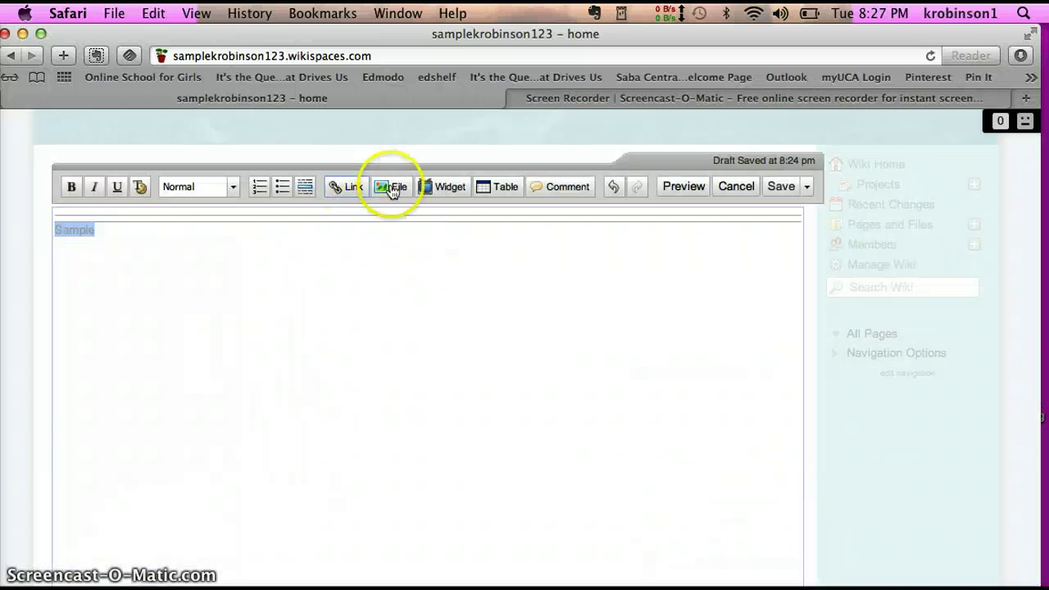
Step: Embed a Wikispaces Reference marker widget in the page, then close the Widgets window
{"action": "left_click", "coordinate": [443, 186]}
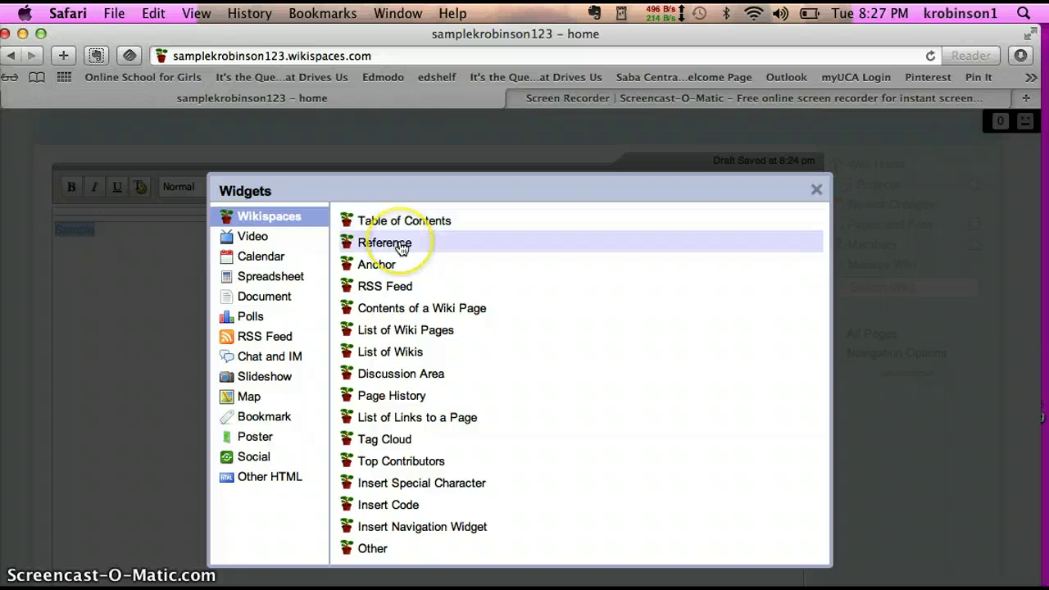
{"action": "left_click", "coordinate": [396, 228]}
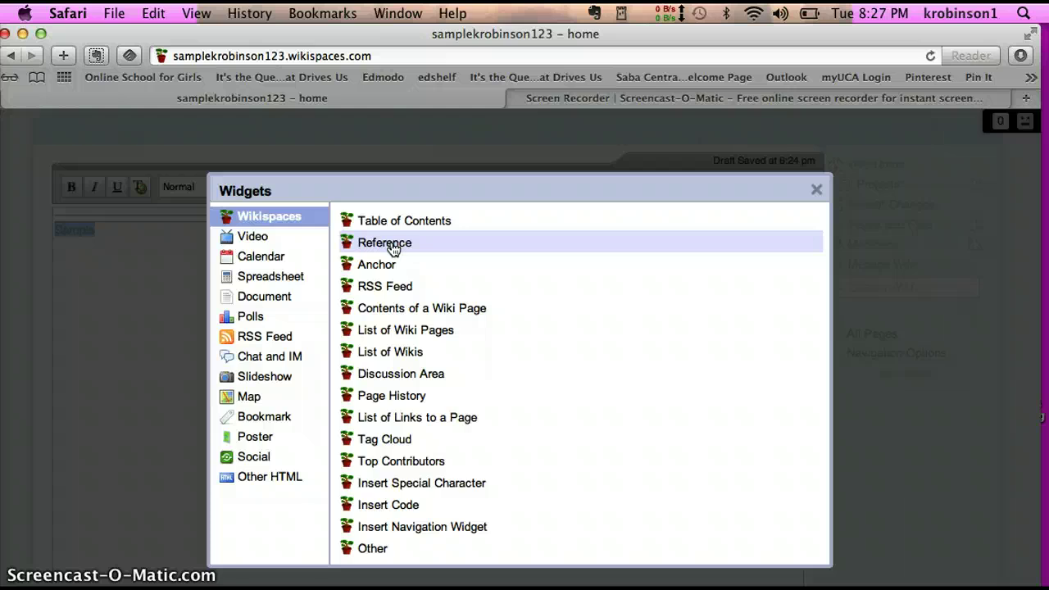
{"action": "left_click", "coordinate": [392, 245]}
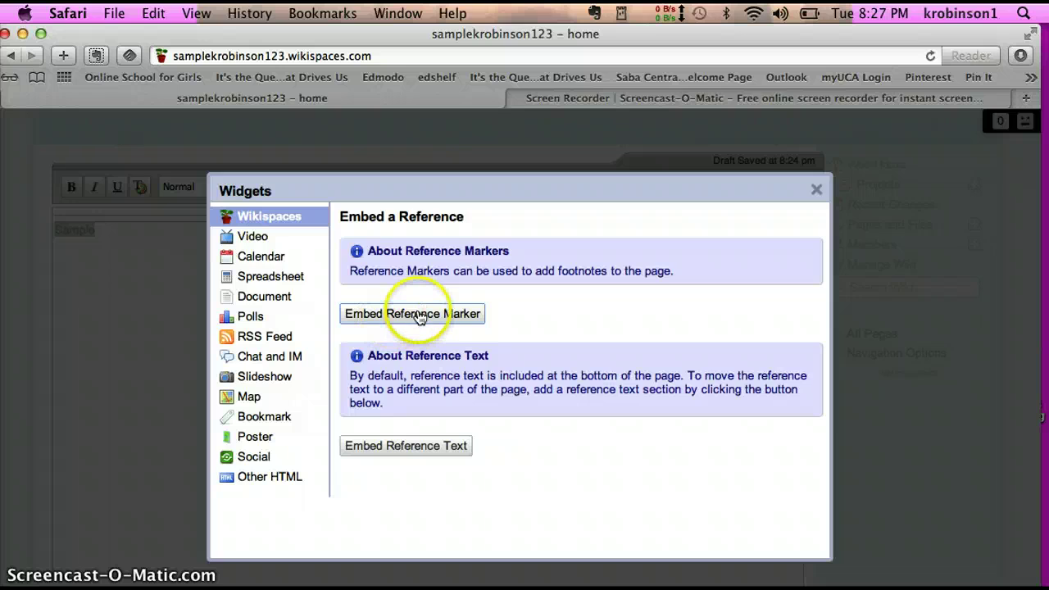
{"action": "left_click", "coordinate": [418, 318]}
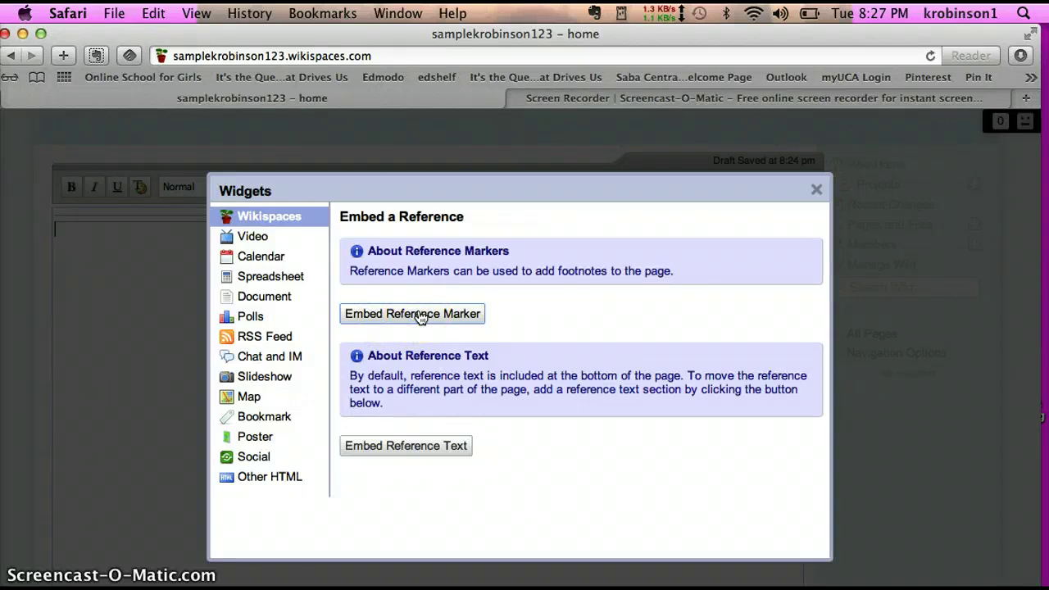
{"action": "left_click", "coordinate": [816, 190]}
{"action": "scroll", "coordinate": [571, 344], "scroll_direction": "down", "scroll_amount": 3}
{"action": "scroll", "coordinate": [572, 345], "scroll_direction": "up", "scroll_amount": 4}
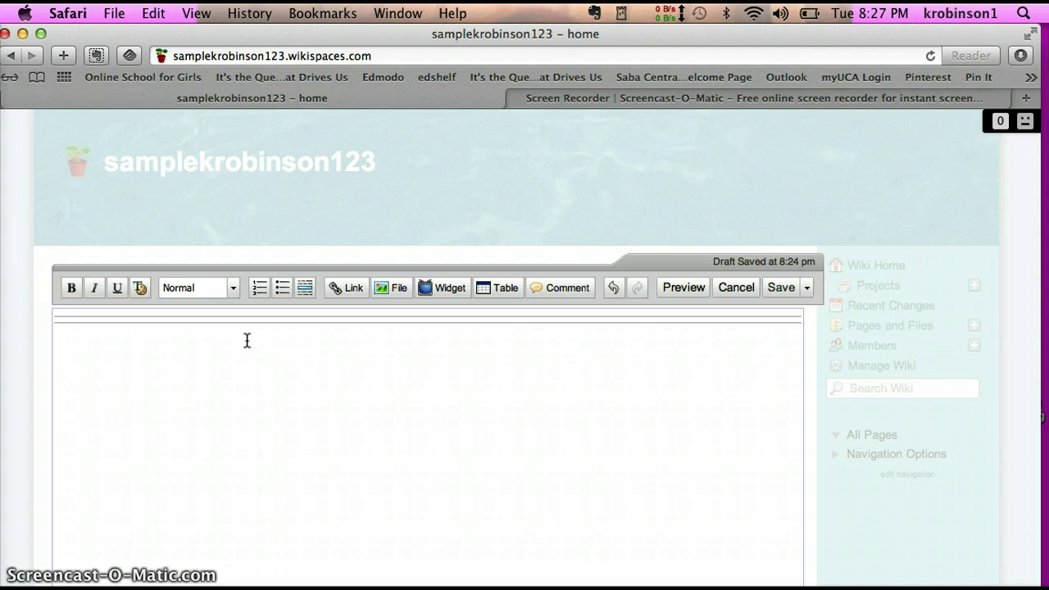
Step: Open the YouTube video widget instructions, after trying Other Video, and focus the embed code box
{"action": "left_click", "coordinate": [461, 291]}
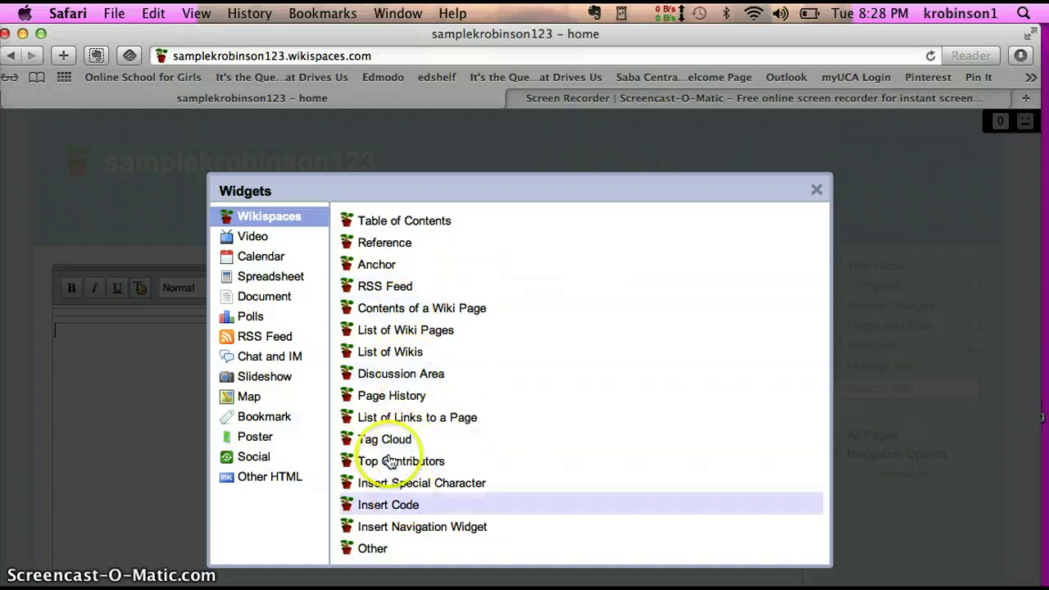
{"action": "left_click", "coordinate": [262, 239]}
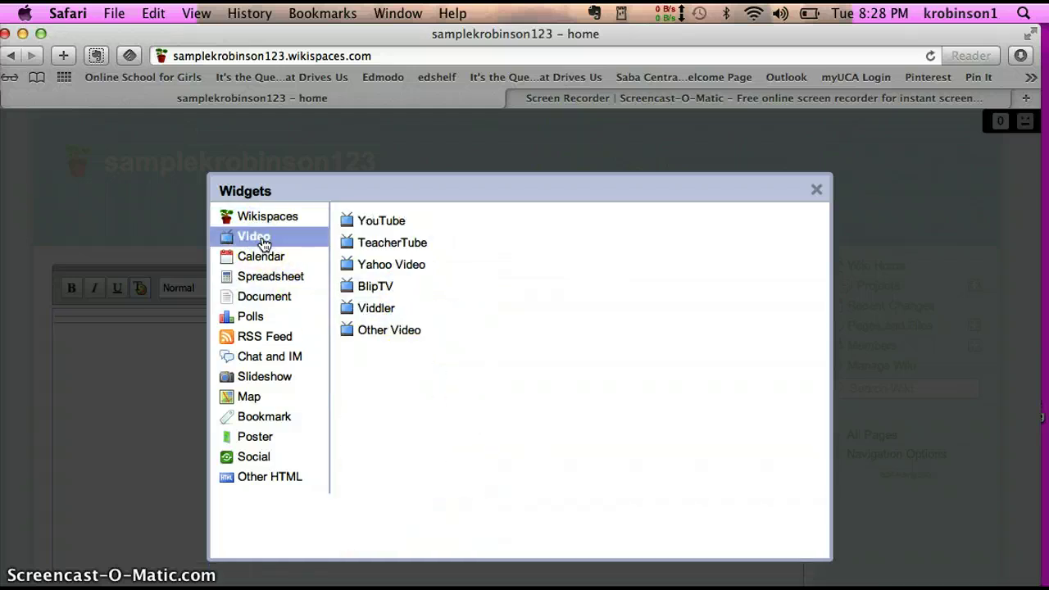
{"action": "left_click", "coordinate": [384, 223]}
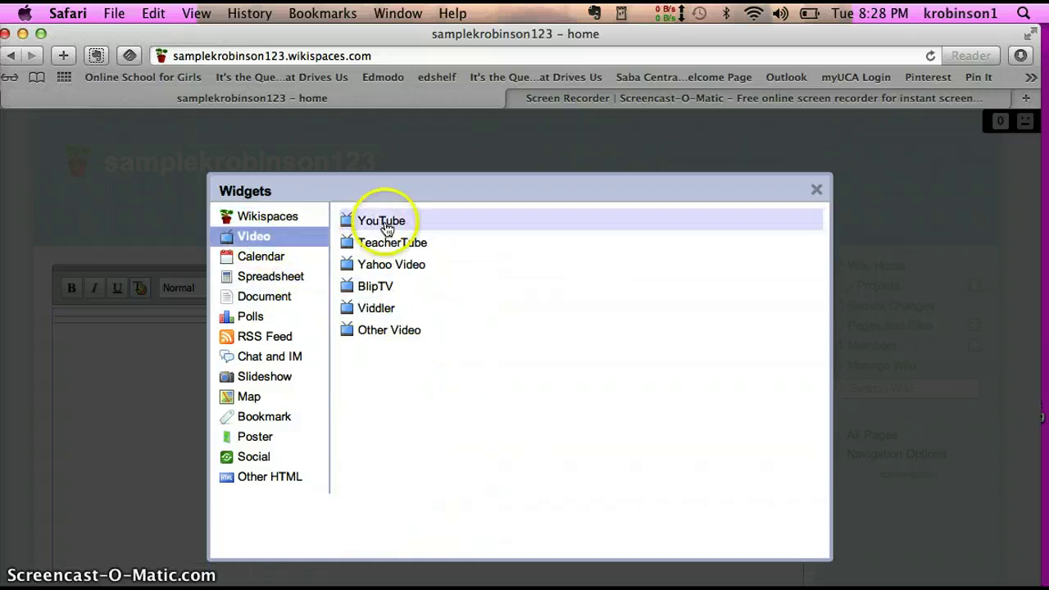
{"action": "left_click", "coordinate": [375, 332]}
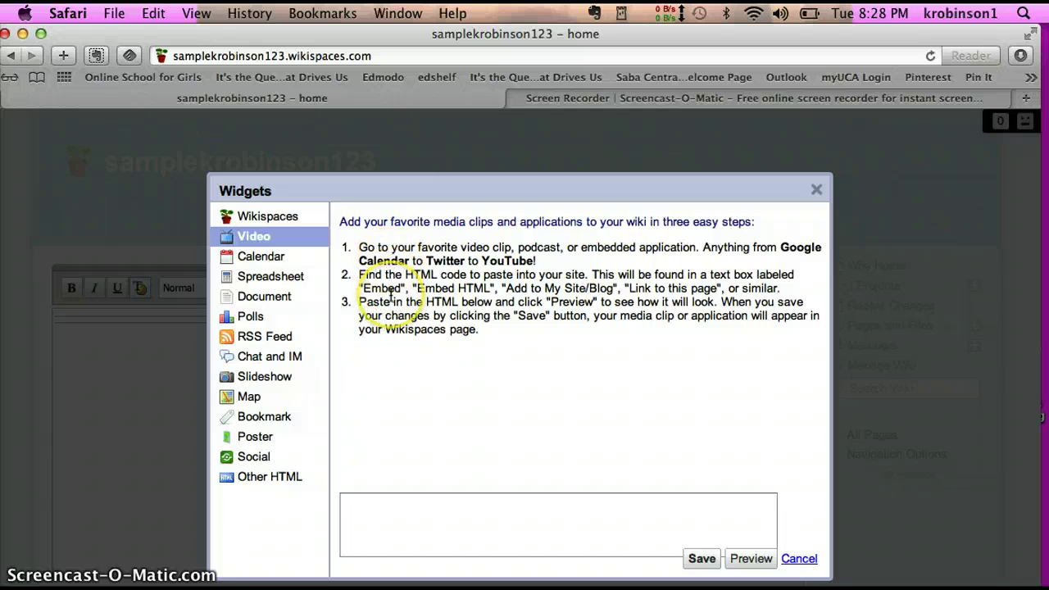
{"action": "left_click", "coordinate": [274, 237]}
{"action": "left_click", "coordinate": [383, 226]}
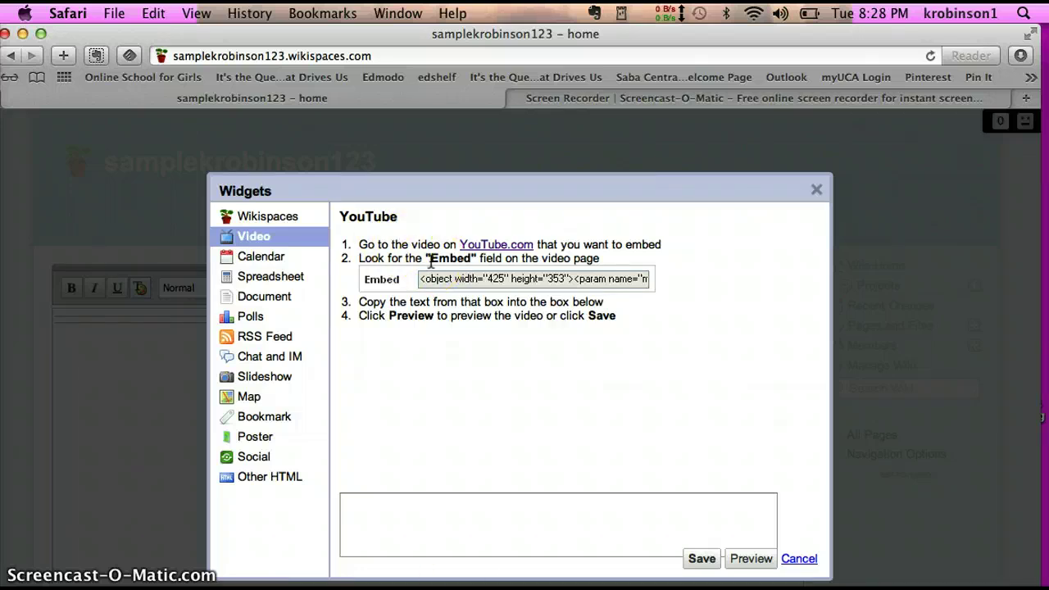
{"action": "left_click", "coordinate": [448, 526]}
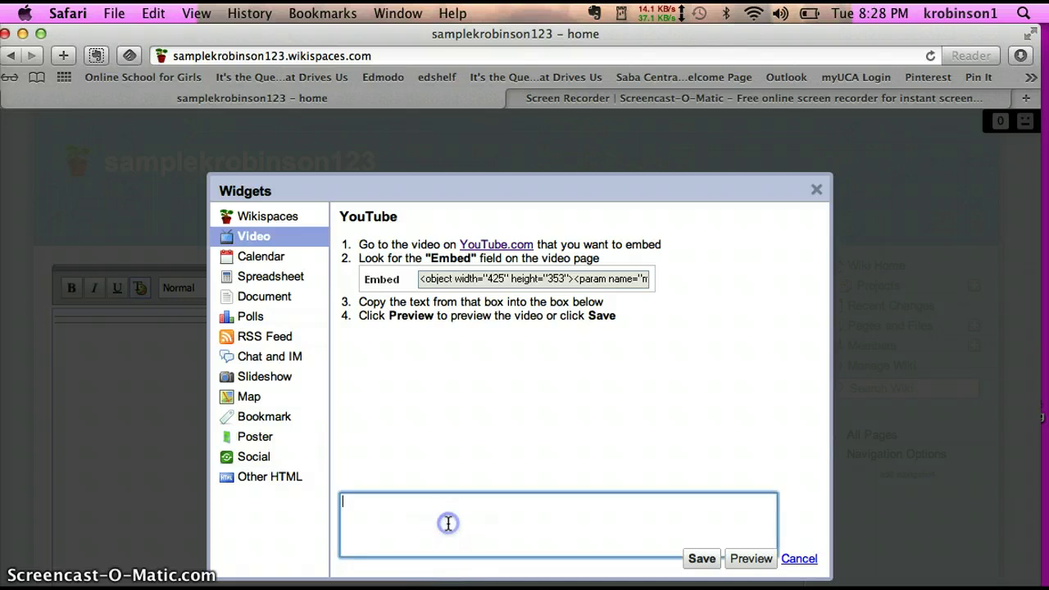
Step: Browse the Calendar, Spreadsheet, Document and Other HTML widget options, then close the Widgets window without embedding
{"action": "left_click", "coordinate": [260, 256]}
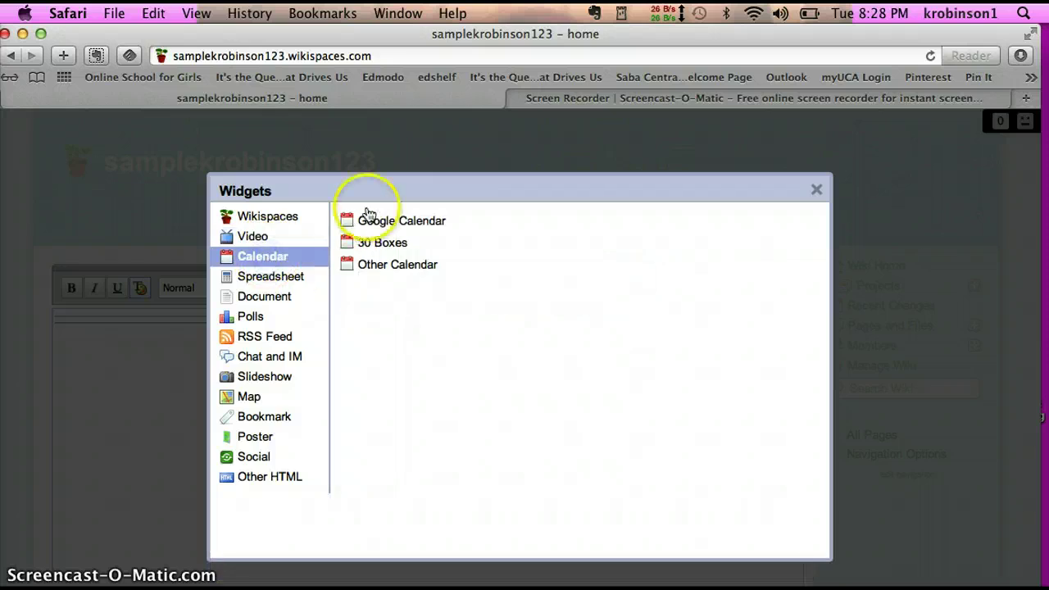
{"action": "left_click", "coordinate": [279, 280]}
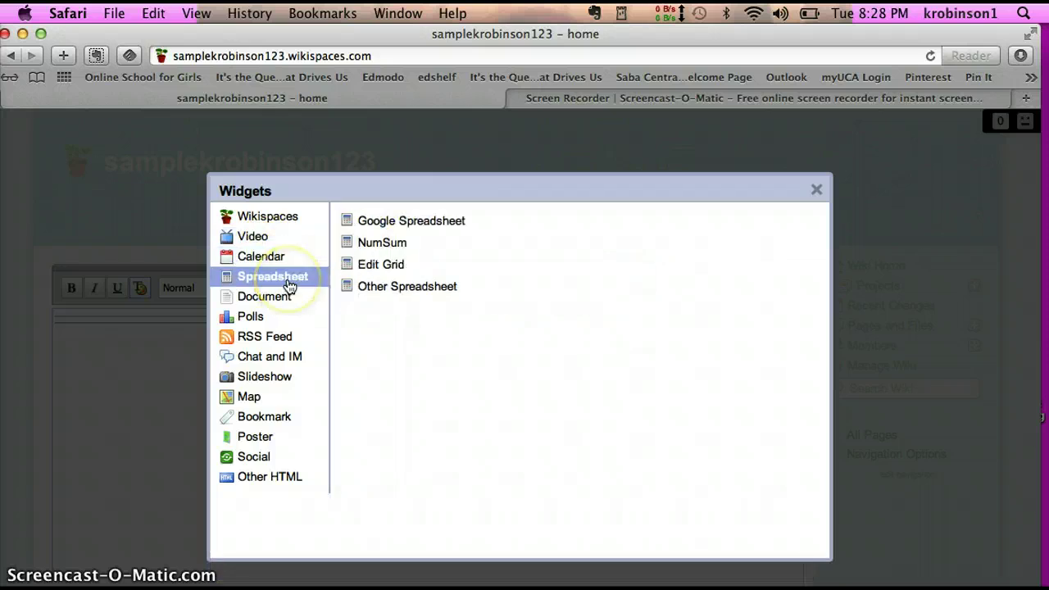
{"action": "left_click", "coordinate": [275, 295]}
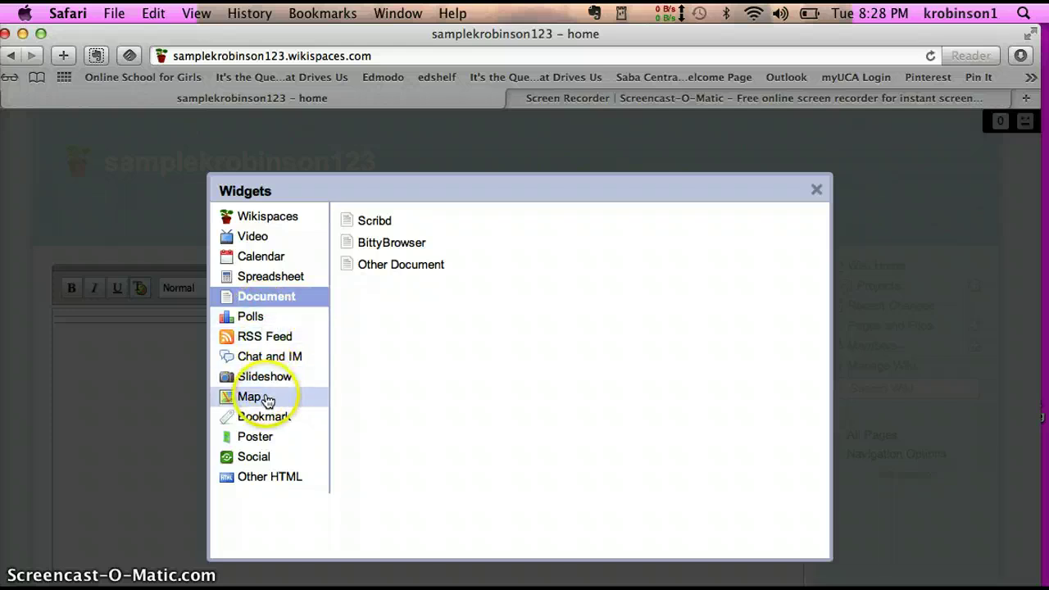
{"action": "left_click", "coordinate": [263, 485]}
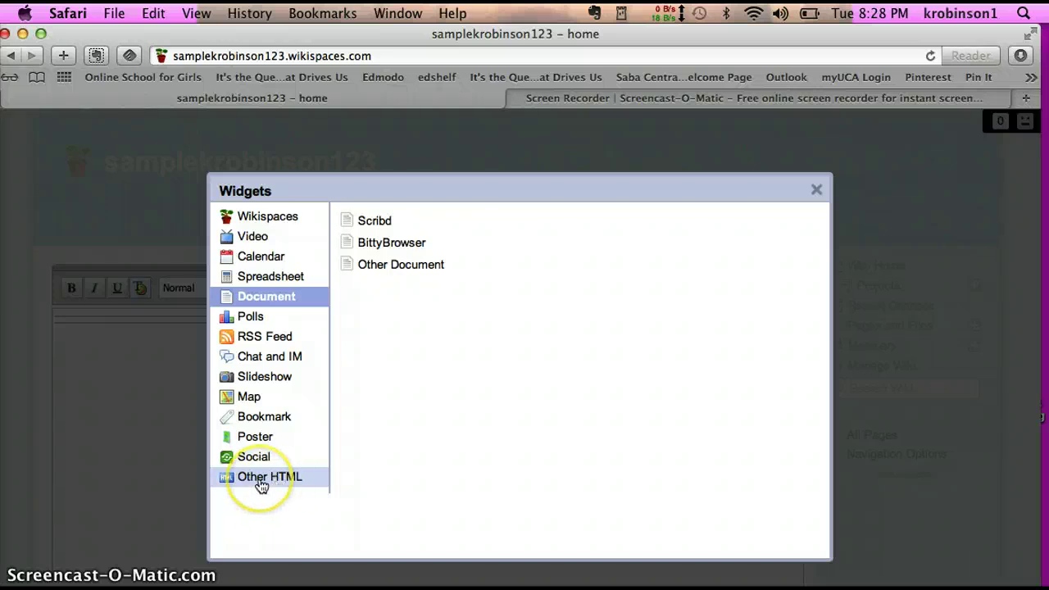
{"action": "left_click", "coordinate": [461, 362]}
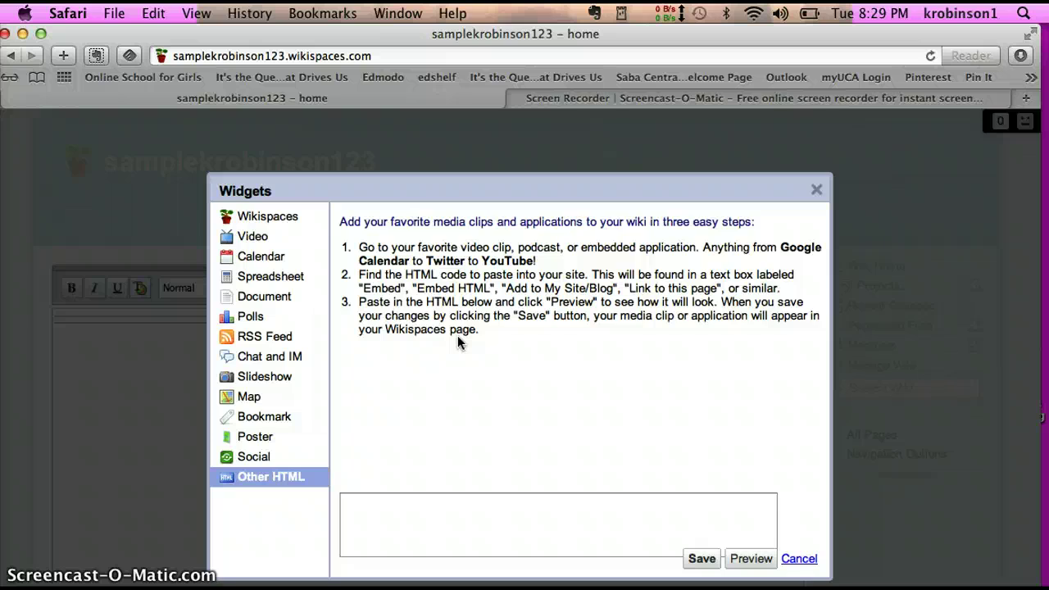
{"action": "left_click", "coordinate": [485, 533]}
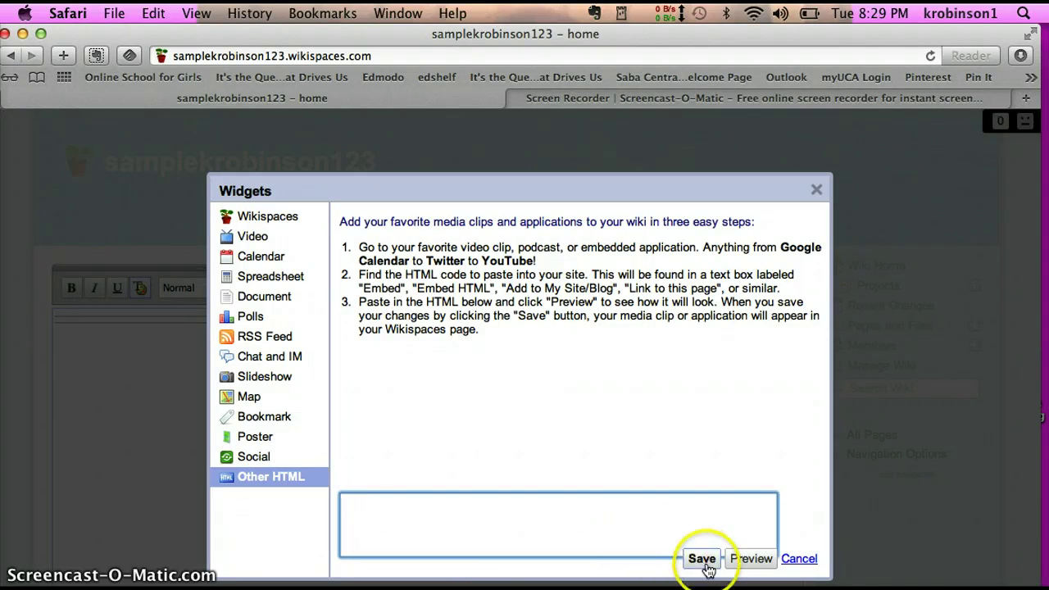
{"action": "left_click", "coordinate": [799, 559]}
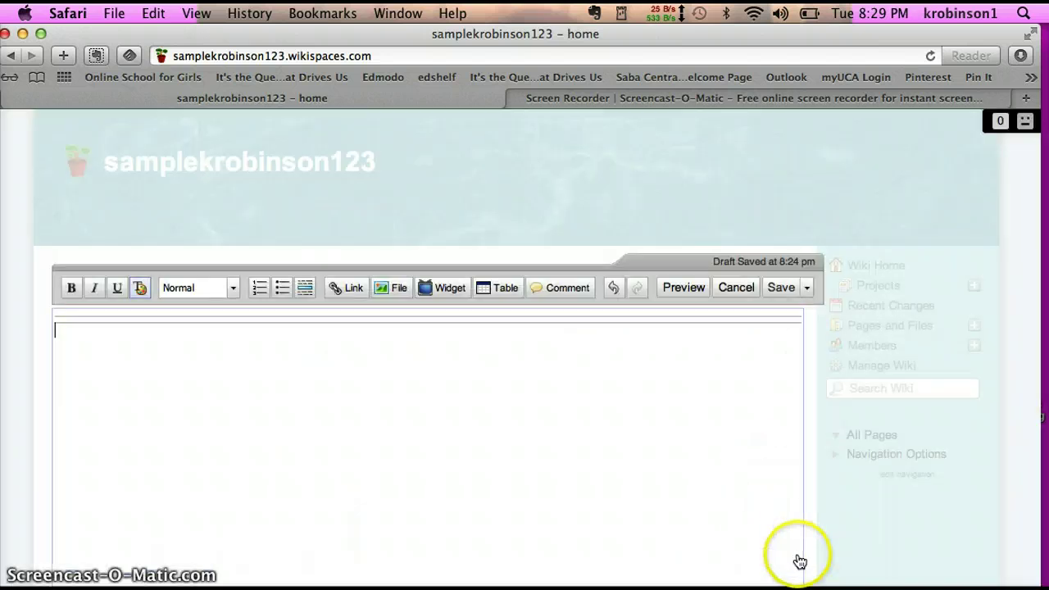
{"action": "left_click", "coordinate": [509, 292]}
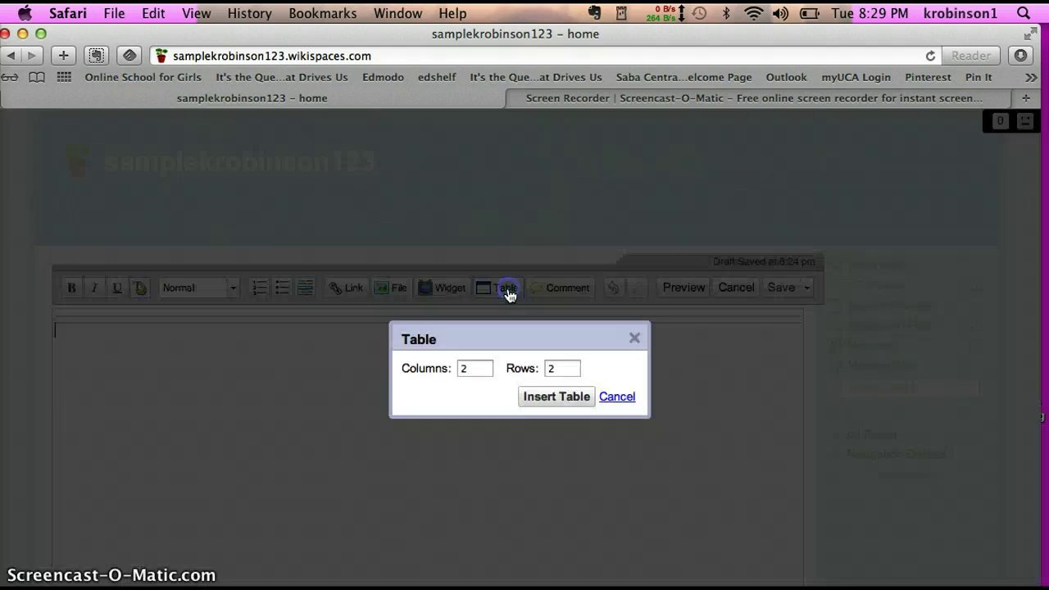
{"action": "left_click", "coordinate": [468, 376]}
{"action": "left_click", "coordinate": [555, 367]}
{"action": "left_click", "coordinate": [617, 398]}
{"action": "left_click", "coordinate": [614, 288]}
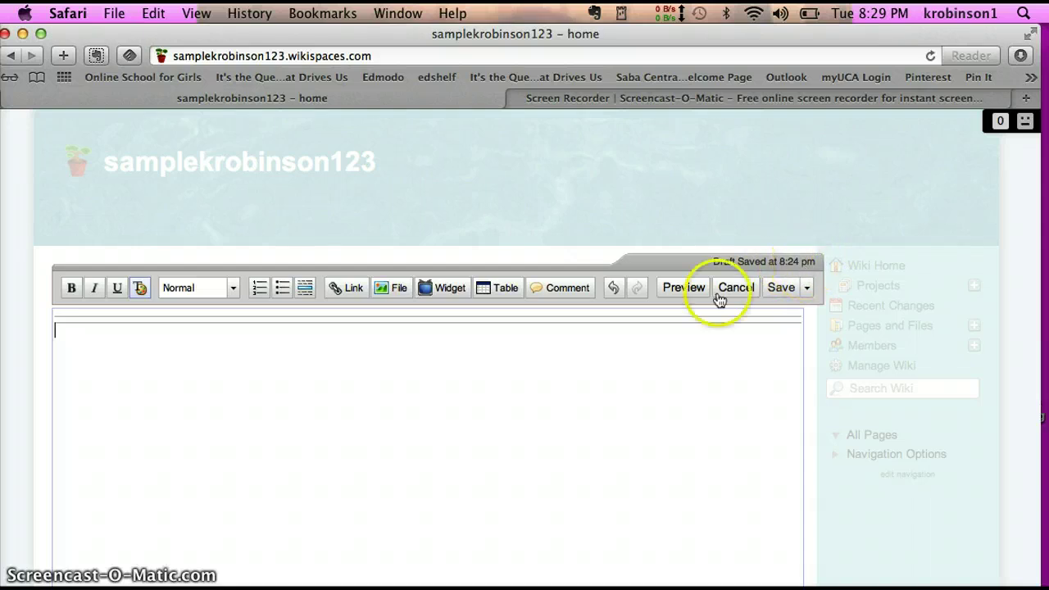
Step: Add the word 'Sample' to the home page and save the edits
{"action": "scroll", "coordinate": [686, 297], "scroll_direction": "down", "scroll_amount": 2}
{"action": "scroll", "coordinate": [687, 297], "scroll_direction": "down", "scroll_amount": 2}
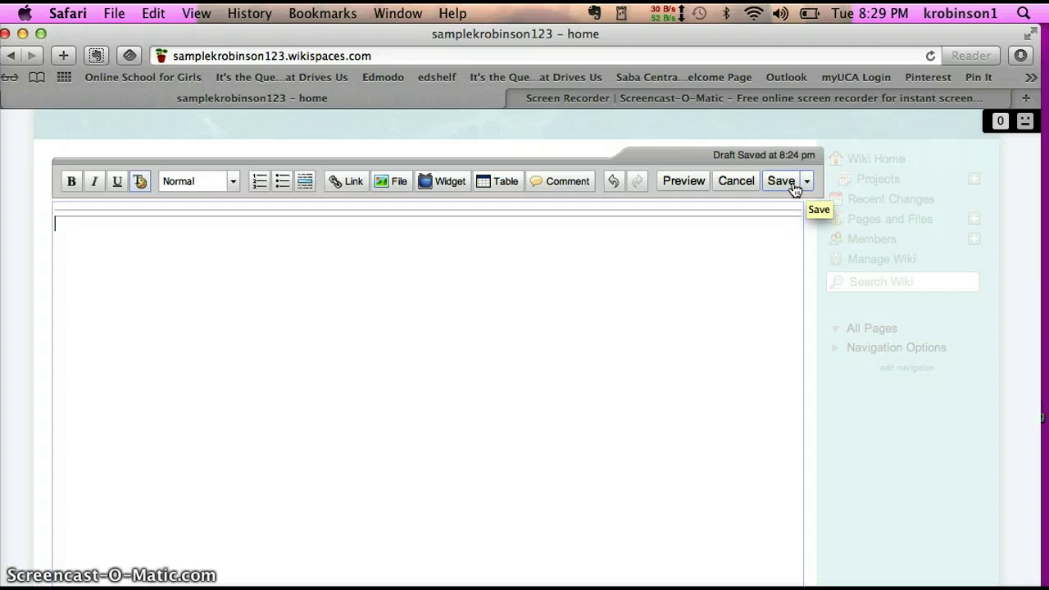
{"action": "type", "text": "Sample"}
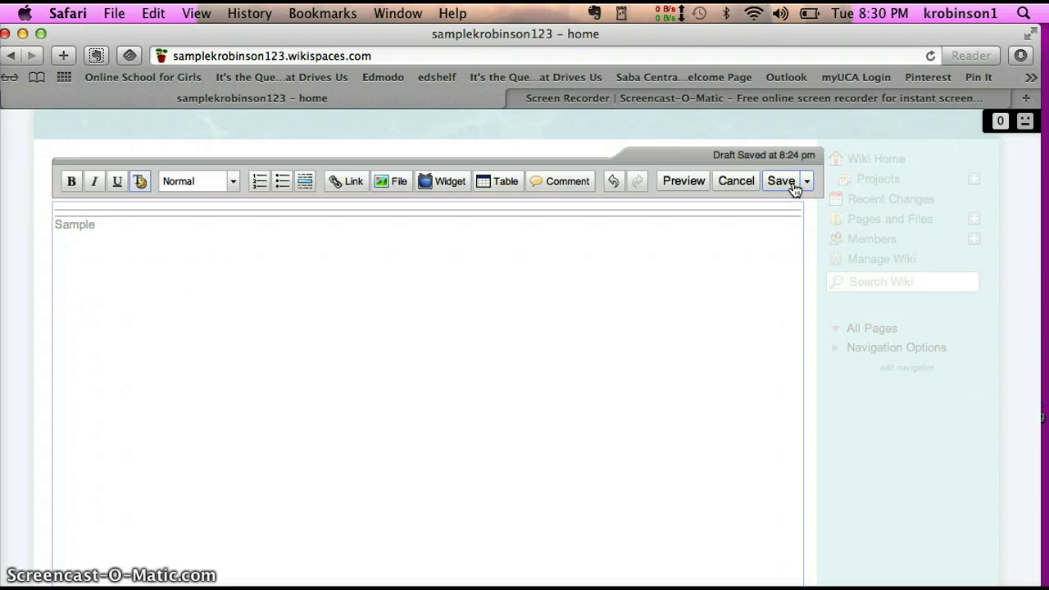
{"action": "left_click", "coordinate": [781, 183]}
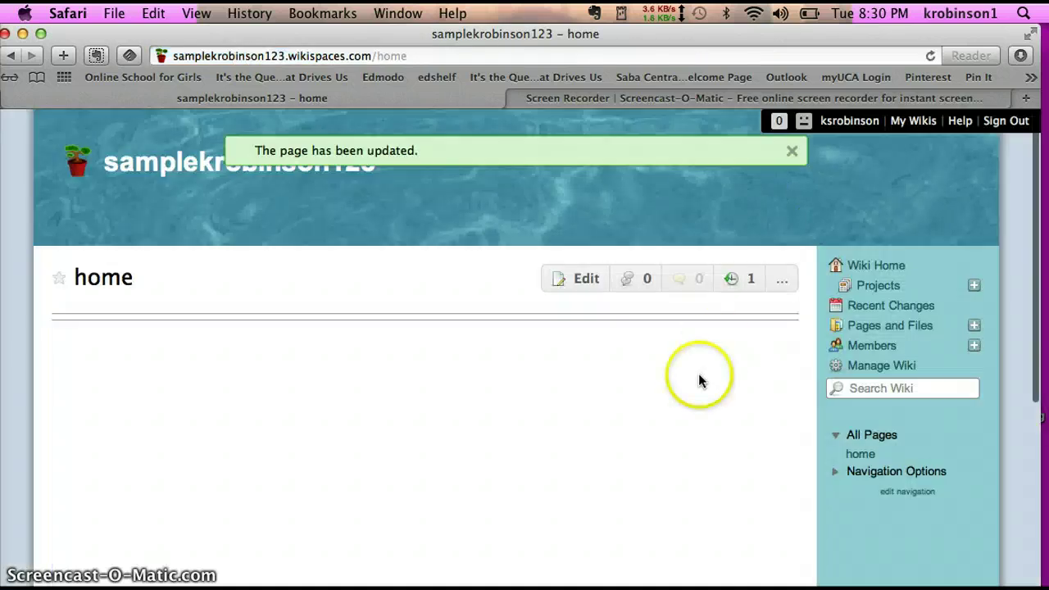
{"action": "scroll", "coordinate": [699, 379], "scroll_direction": "down", "scroll_amount": 10}
{"action": "scroll", "coordinate": [699, 378], "scroll_direction": "up", "scroll_amount": 8}
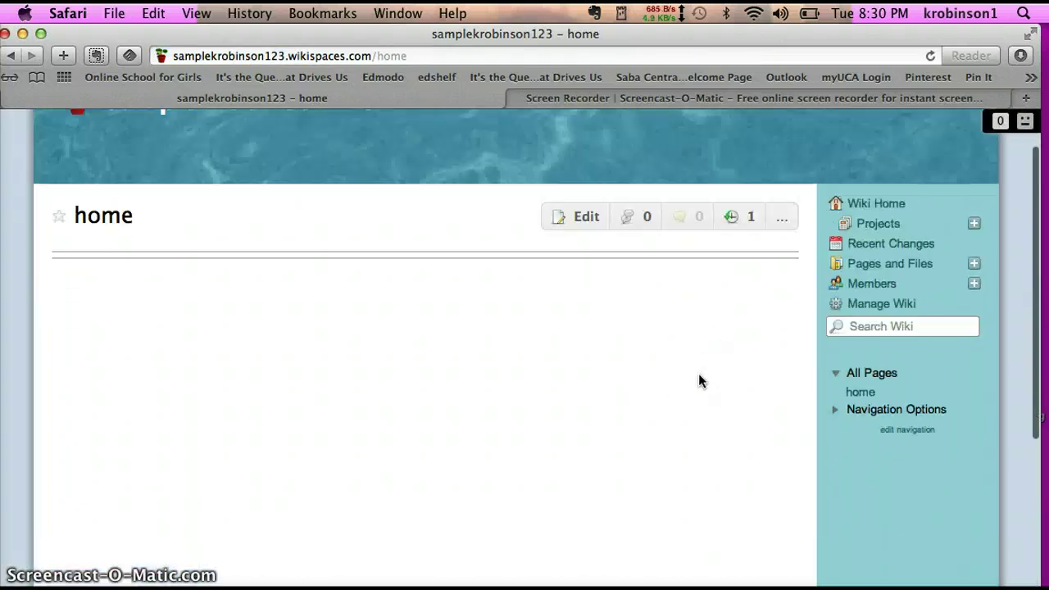
{"action": "scroll", "coordinate": [699, 380], "scroll_direction": "up", "scroll_amount": 2}
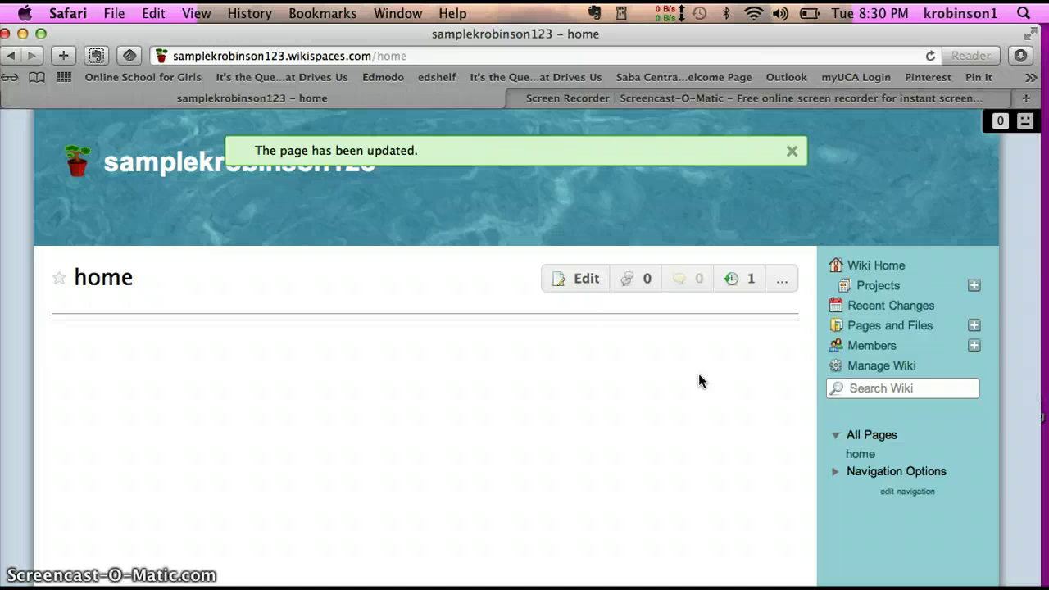
{"action": "scroll", "coordinate": [700, 378], "scroll_direction": "down", "scroll_amount": 3}
{"action": "scroll", "coordinate": [699, 381], "scroll_direction": "up", "scroll_amount": 1}
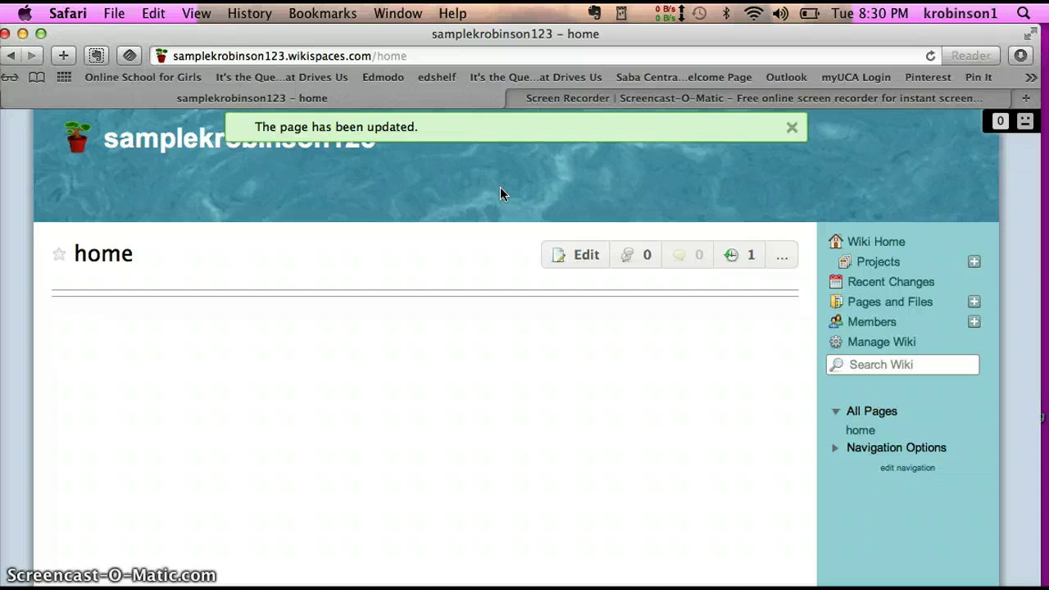
{"action": "left_click", "coordinate": [305, 56]}
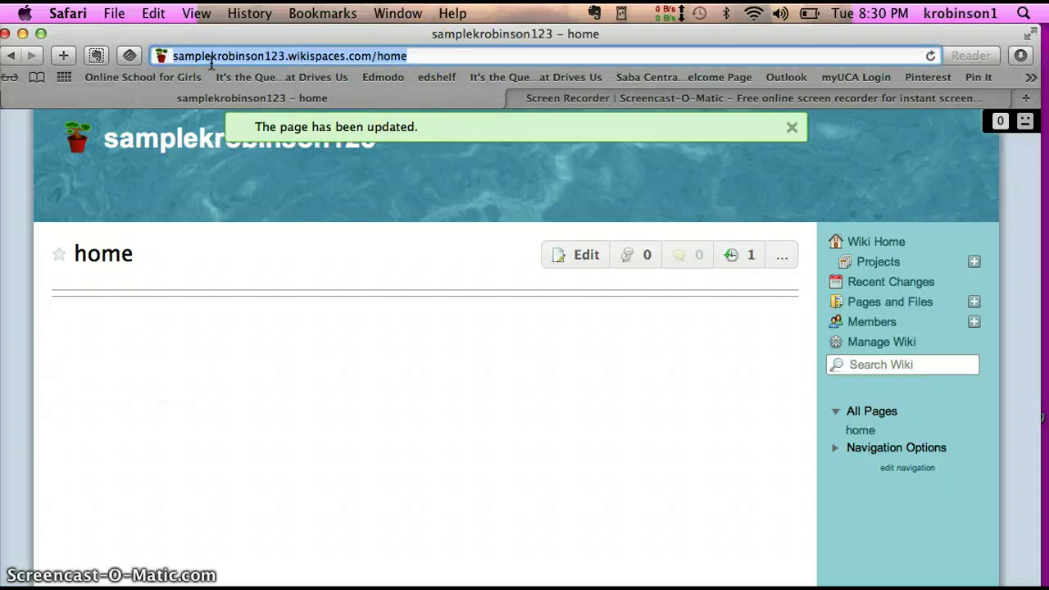
{"action": "left_click", "coordinate": [272, 321]}
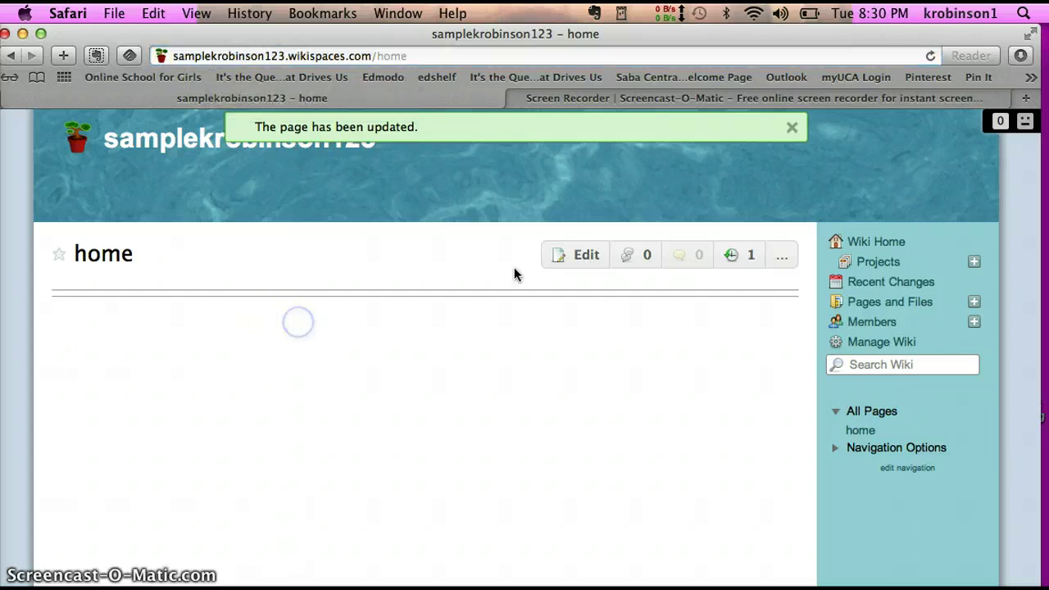
{"action": "left_click", "coordinate": [555, 265]}
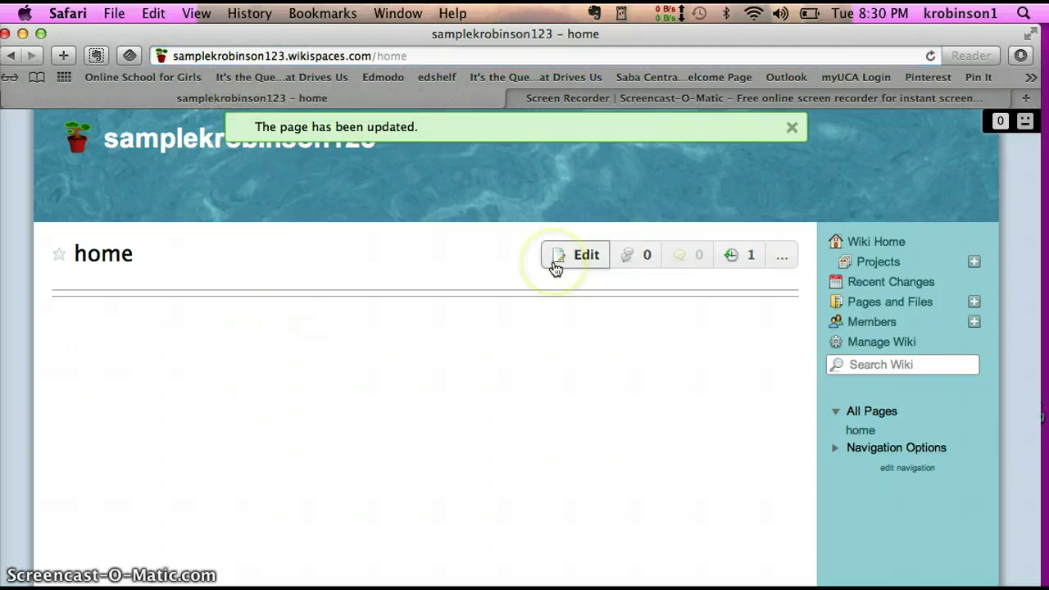
{"action": "left_click", "coordinate": [569, 328]}
Step: Open the My Wikis dropdown from the user bar to list the account's wikis
{"action": "mouse_move", "coordinate": [1026, 121]}
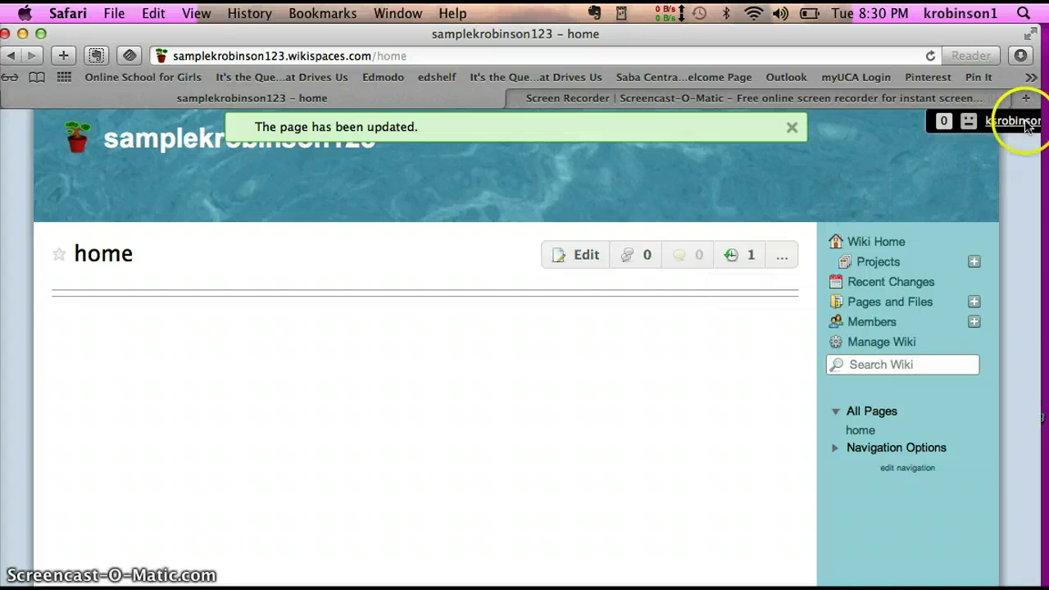
{"action": "left_click", "coordinate": [909, 123]}
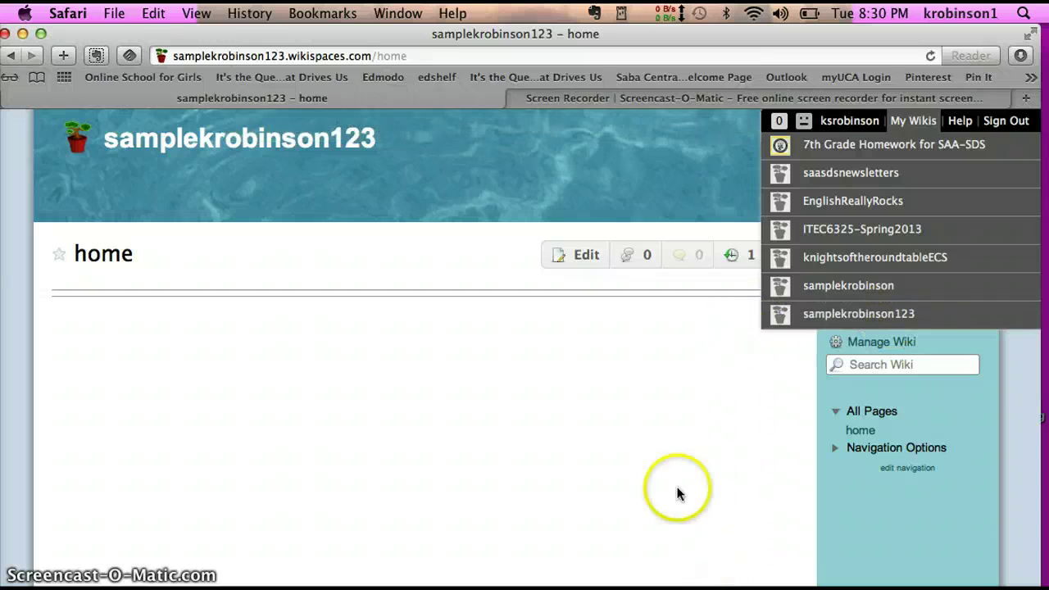
{"action": "left_click", "coordinate": [568, 417]}
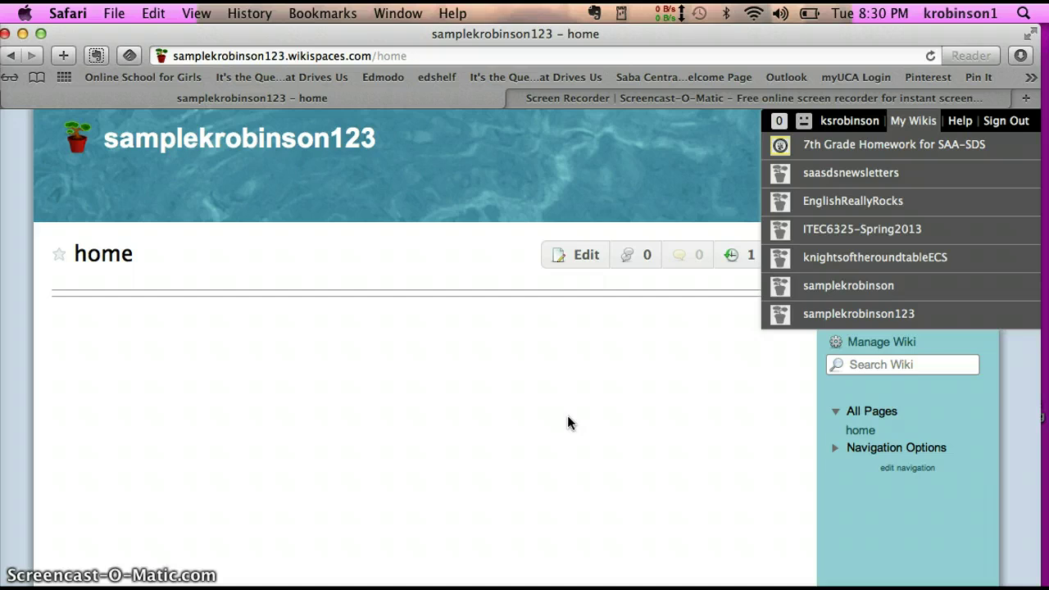